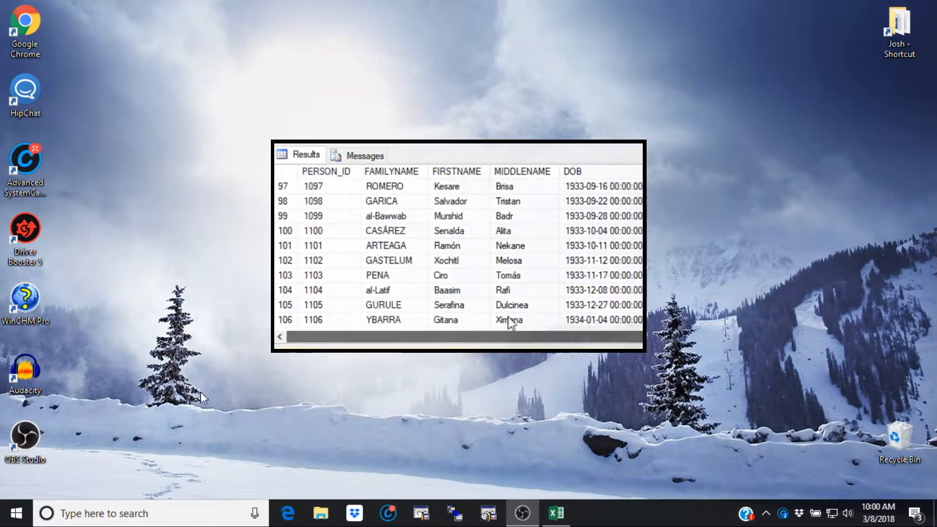
Open the EIQ Server RTI Tool, sign in as an EIQ user, and start a new EIQ Index RTI map.
{"action": "left_click", "coordinate": [456, 513]}
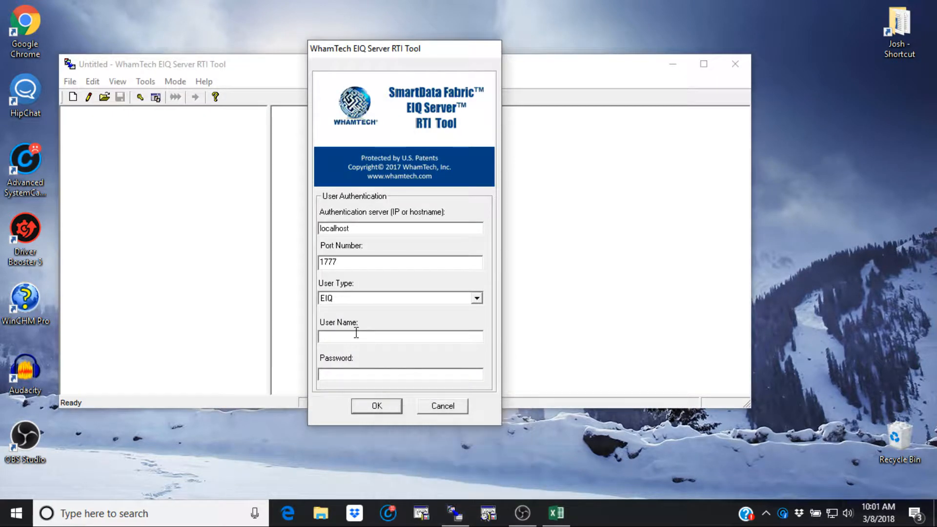
{"action": "type", "text": "admin"}
{"action": "key", "text": "Return"}
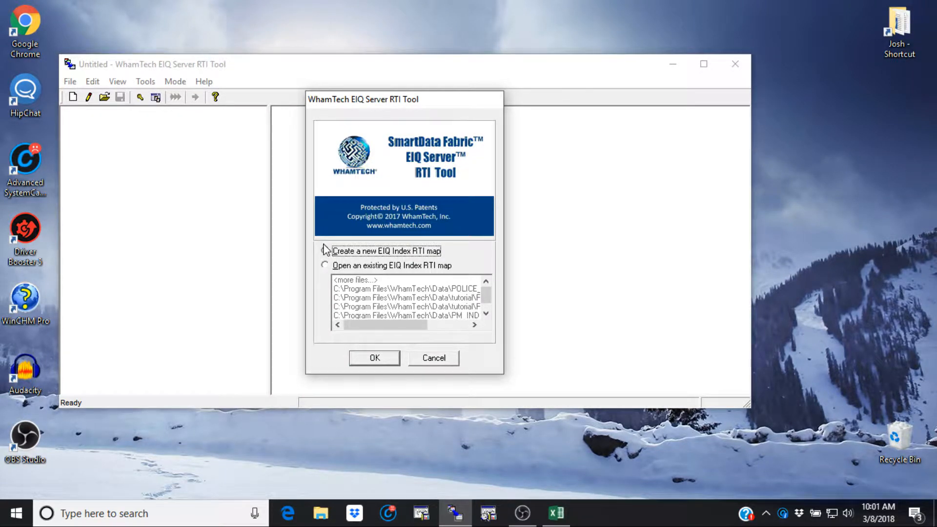
{"action": "left_click", "coordinate": [387, 357]}
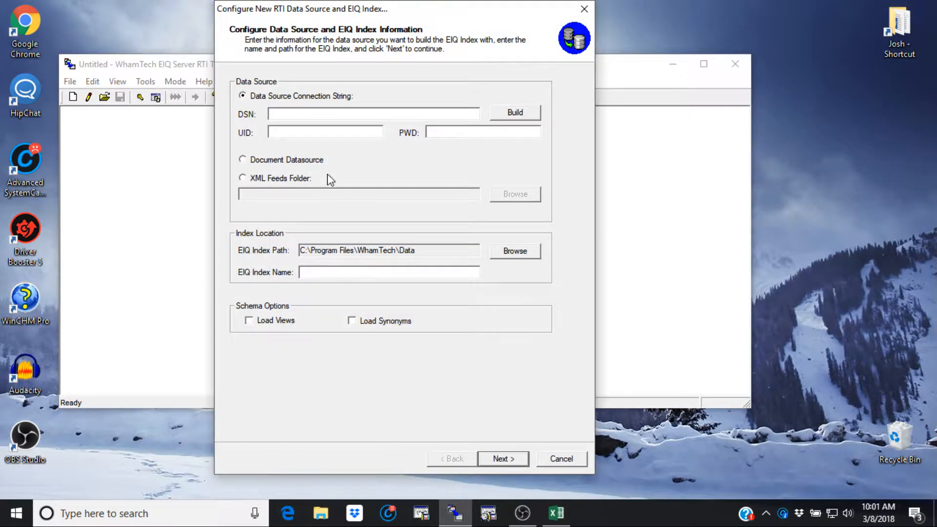
Set the data source DSN to POLICE and the EIQ index path to C:\Program Files\WhamTech\Data\tutorial.
{"action": "left_click", "coordinate": [298, 111]}
{"action": "left_click", "coordinate": [489, 254]}
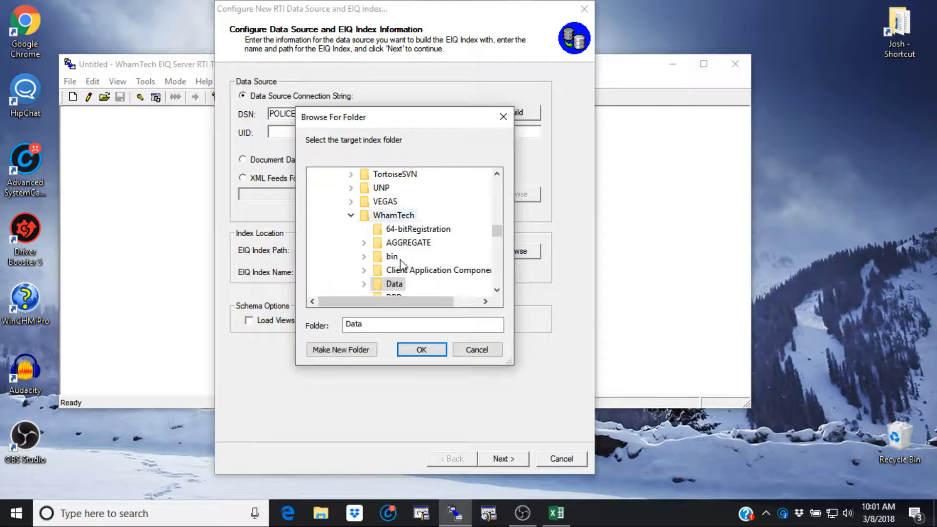
{"action": "left_click", "coordinate": [367, 201]}
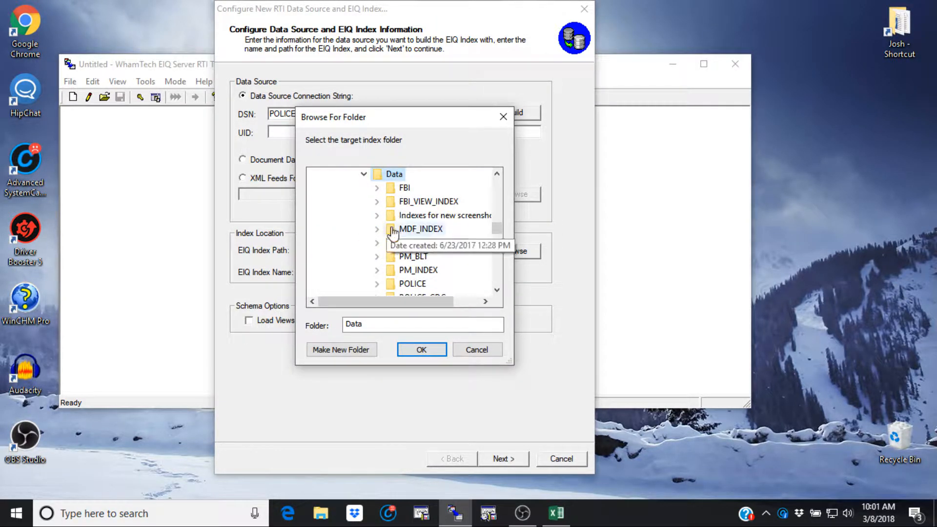
{"action": "scroll", "coordinate": [391, 239], "scroll_direction": "down", "scroll_amount": 5}
{"action": "scroll", "coordinate": [419, 264], "scroll_direction": "down", "scroll_amount": 1}
{"action": "double_click", "coordinate": [413, 270]}
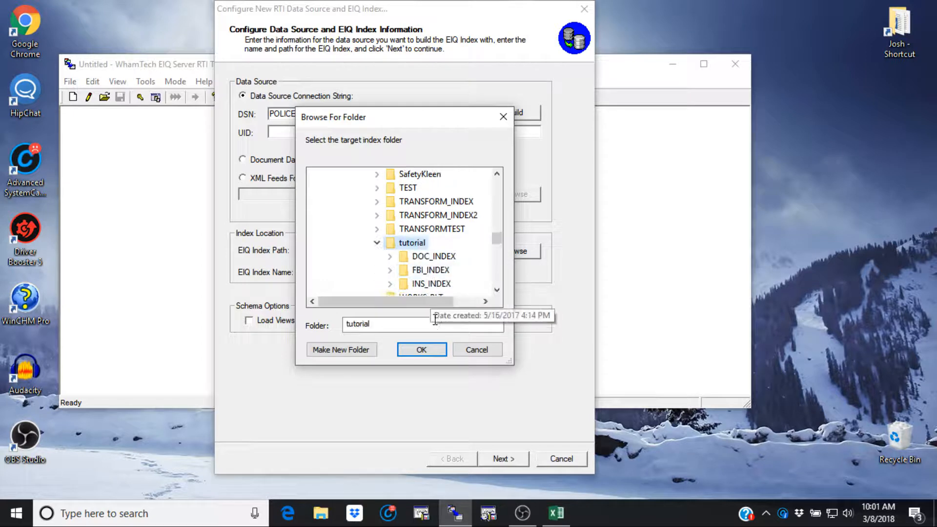
{"action": "left_click", "coordinate": [421, 349]}
Name the EIQ index POLICE_INDEX and load the source schema with the default data type mappings.
{"action": "left_click", "coordinate": [372, 272]}
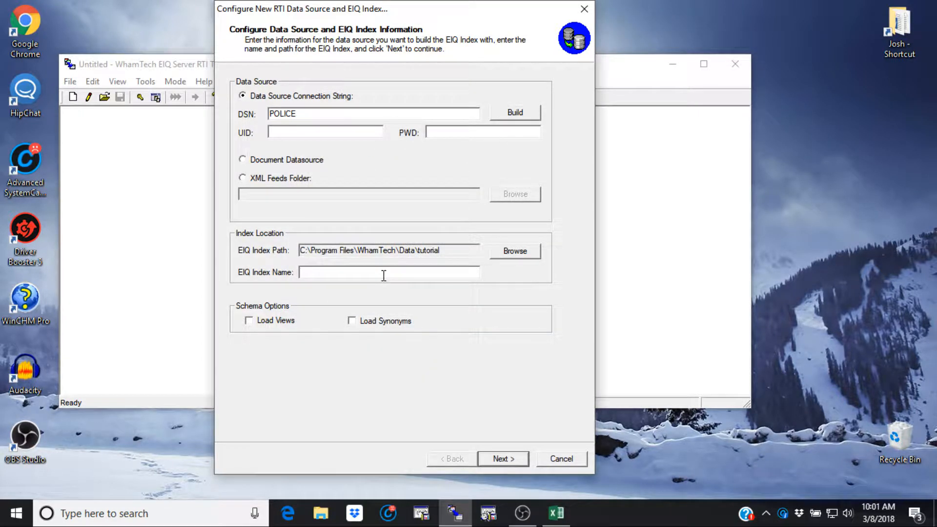
{"action": "type", "text": "POLICE_INDEX"}
{"action": "left_click", "coordinate": [512, 461]}
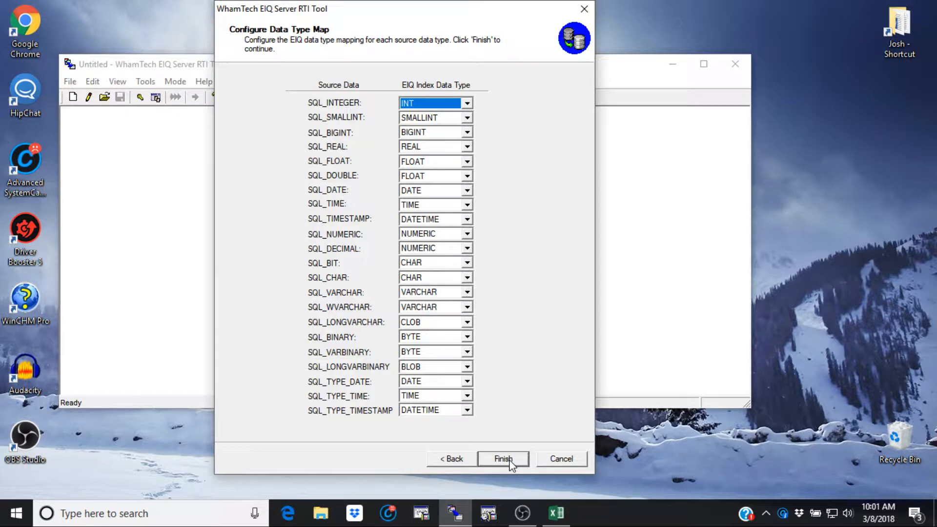
{"action": "left_click", "coordinate": [503, 458]}
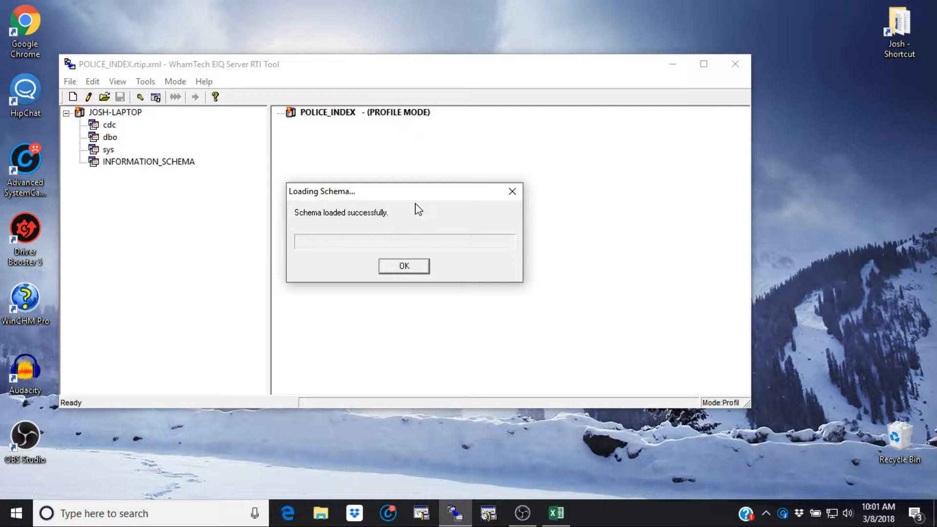
{"action": "left_click", "coordinate": [411, 269]}
Add all columns of the dbo schema's LOPERSON table to the POLICE_INDEX map.
{"action": "left_click", "coordinate": [703, 64]}
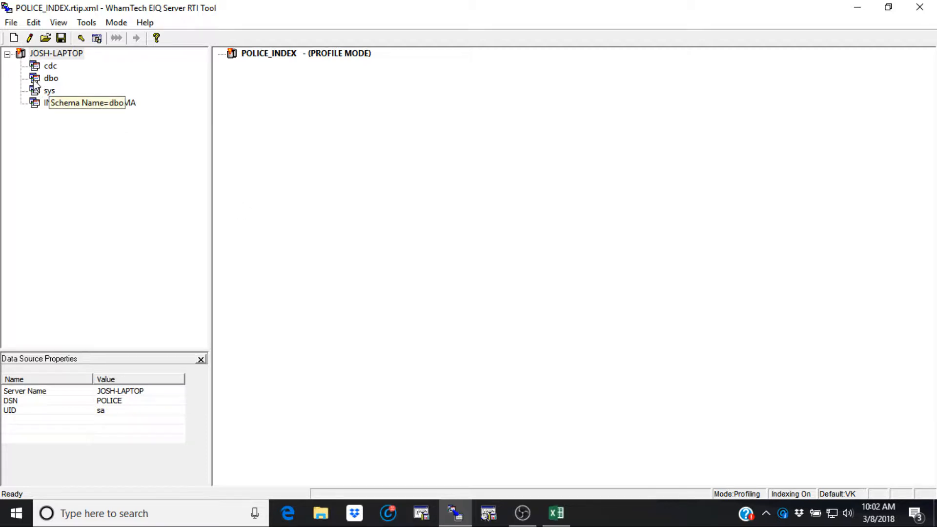
{"action": "double_click", "coordinate": [49, 79]}
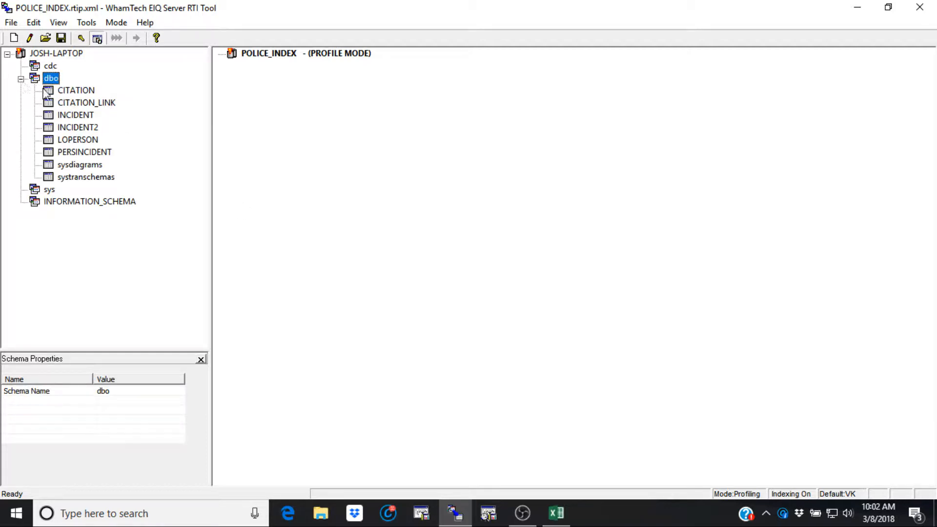
{"action": "left_click", "coordinate": [48, 141]}
{"action": "left_click", "coordinate": [35, 142]}
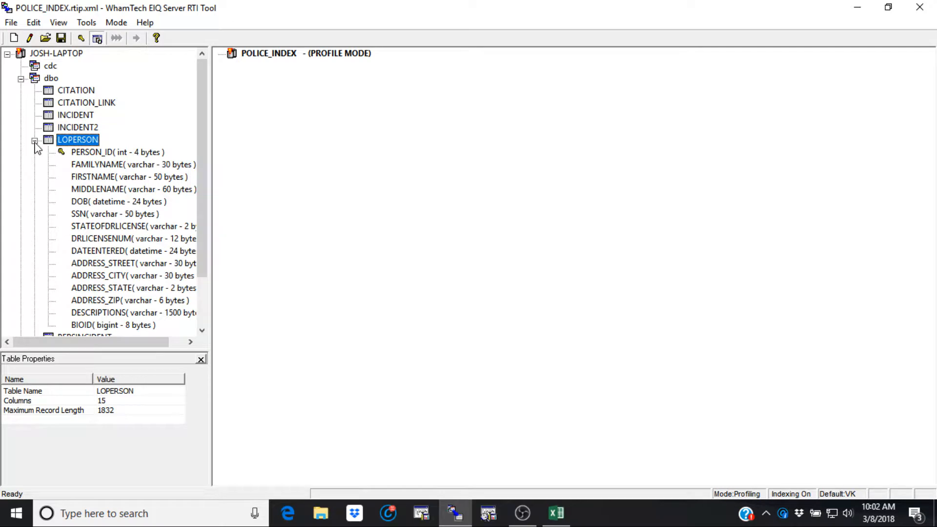
{"action": "scroll", "coordinate": [35, 147], "scroll_direction": "down", "scroll_amount": 1}
{"action": "right_click", "coordinate": [81, 103]}
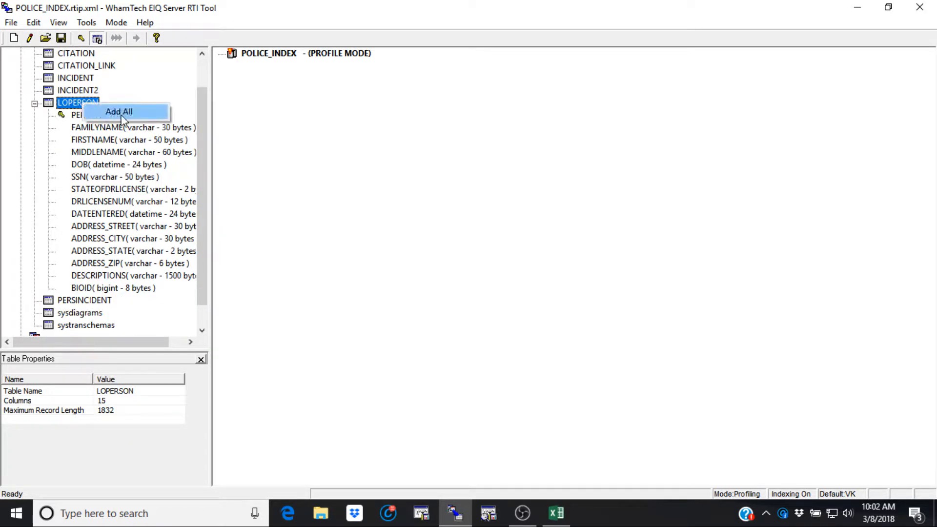
{"action": "left_click", "coordinate": [120, 111]}
Add all columns of the INCIDENT and PERSINCIDENT tables to the POLICE_INDEX map.
{"action": "right_click", "coordinate": [77, 78]}
{"action": "left_click", "coordinate": [117, 87]}
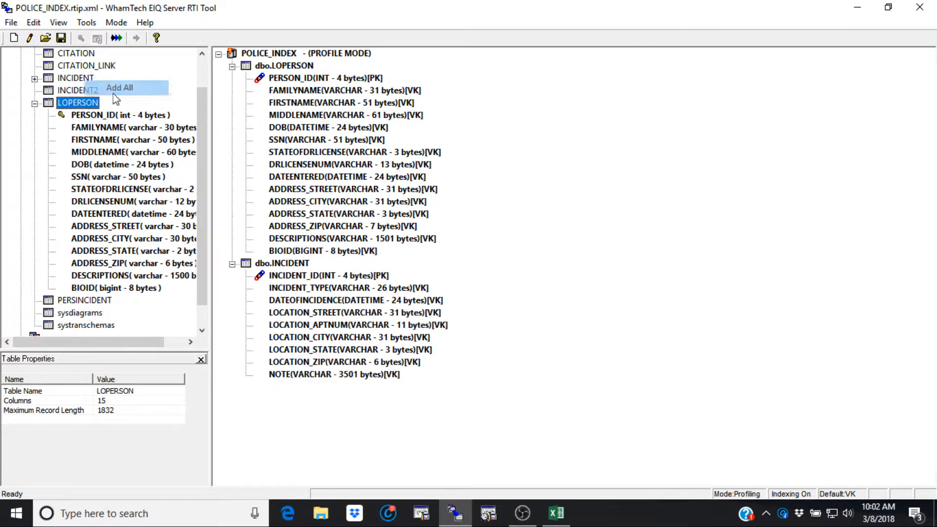
{"action": "right_click", "coordinate": [80, 301]}
{"action": "left_click", "coordinate": [128, 309]}
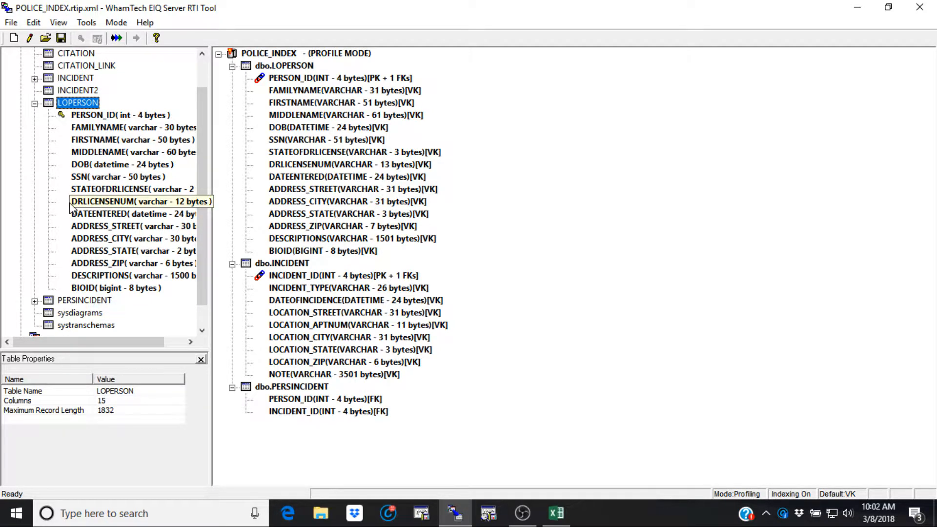
{"action": "left_click", "coordinate": [35, 104]}
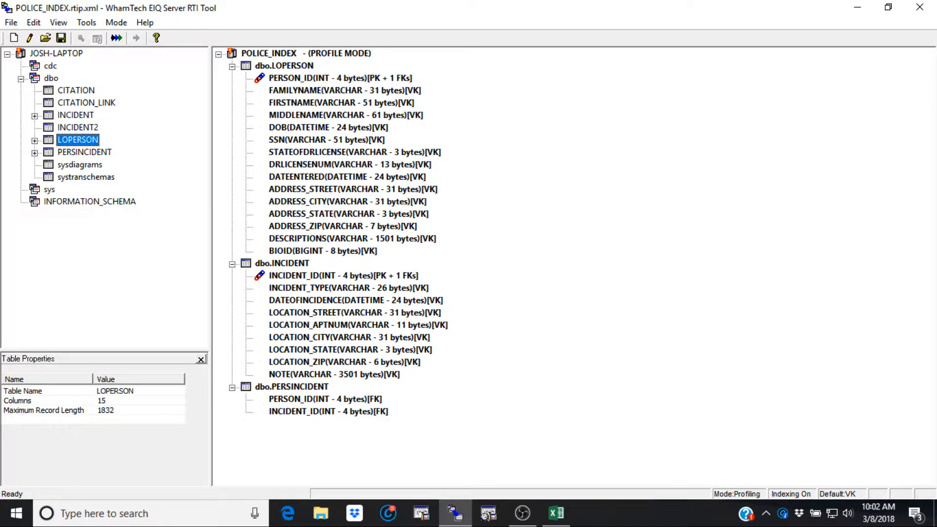
Save the map as POLICE_INDEX.rtip.xml in C:\Program Files\WhamTech\Data.
{"action": "left_click", "coordinate": [10, 22]}
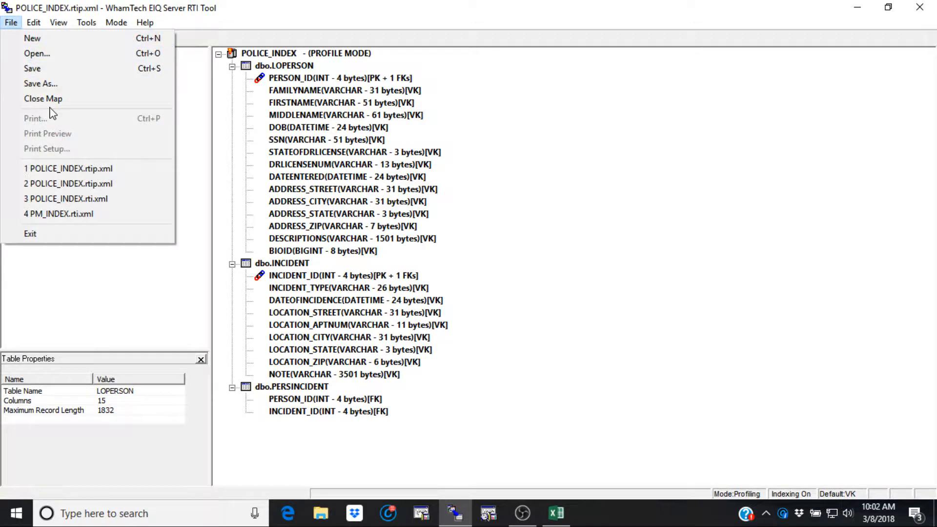
{"action": "left_click", "coordinate": [47, 67]}
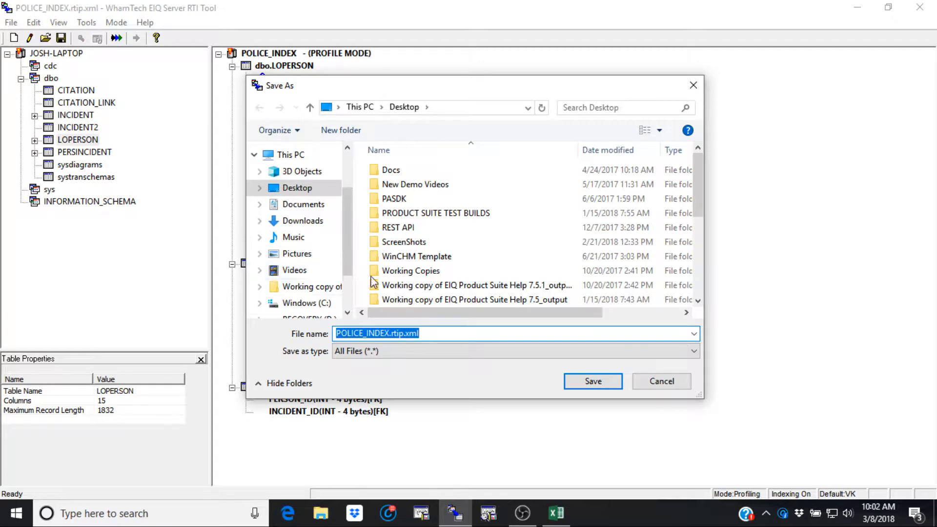
{"action": "left_click", "coordinate": [307, 303]}
{"action": "double_click", "coordinate": [420, 212]}
{"action": "scroll", "coordinate": [446, 273], "scroll_direction": "down", "scroll_amount": 4}
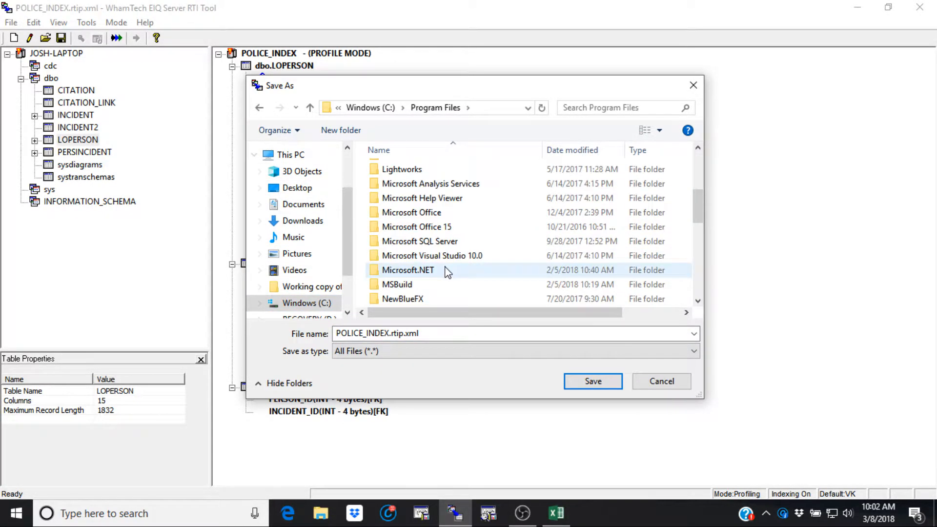
{"action": "scroll", "coordinate": [444, 270], "scroll_direction": "down", "scroll_amount": 3}
{"action": "double_click", "coordinate": [432, 284]}
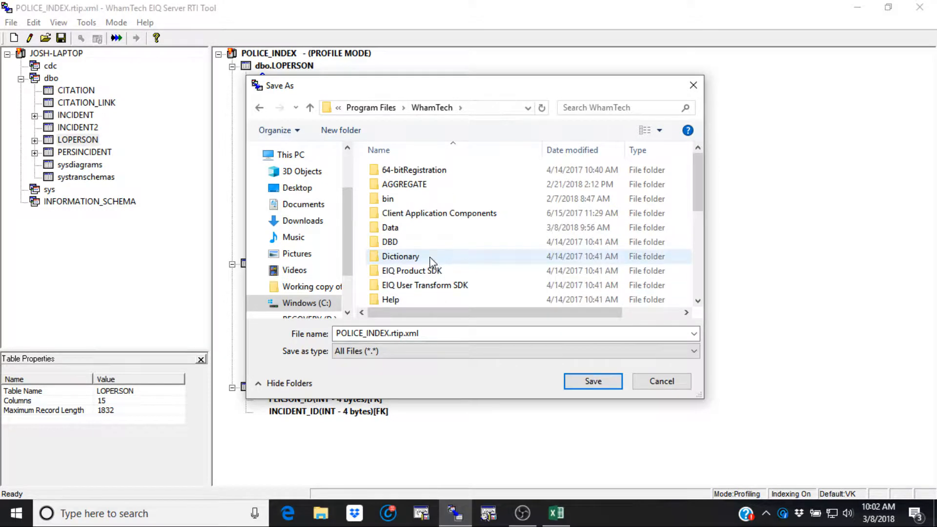
{"action": "double_click", "coordinate": [414, 230]}
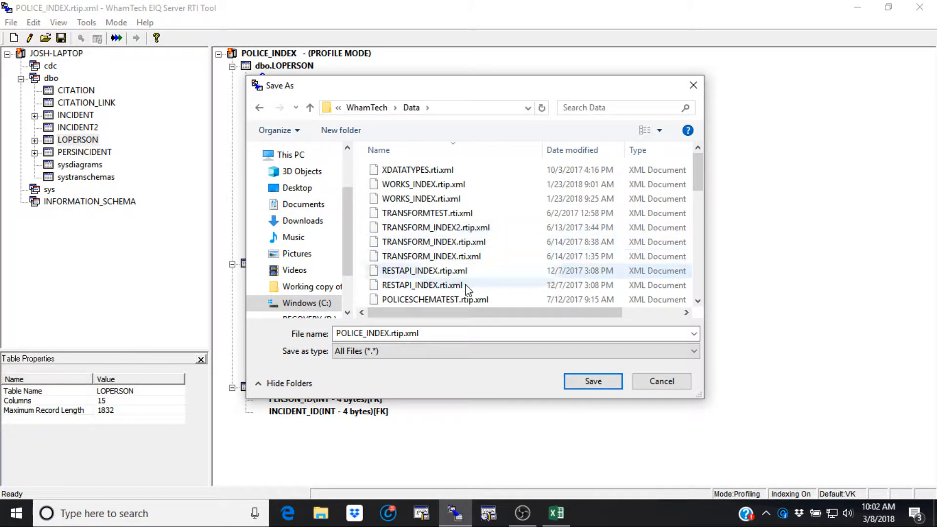
{"action": "left_click", "coordinate": [592, 380]}
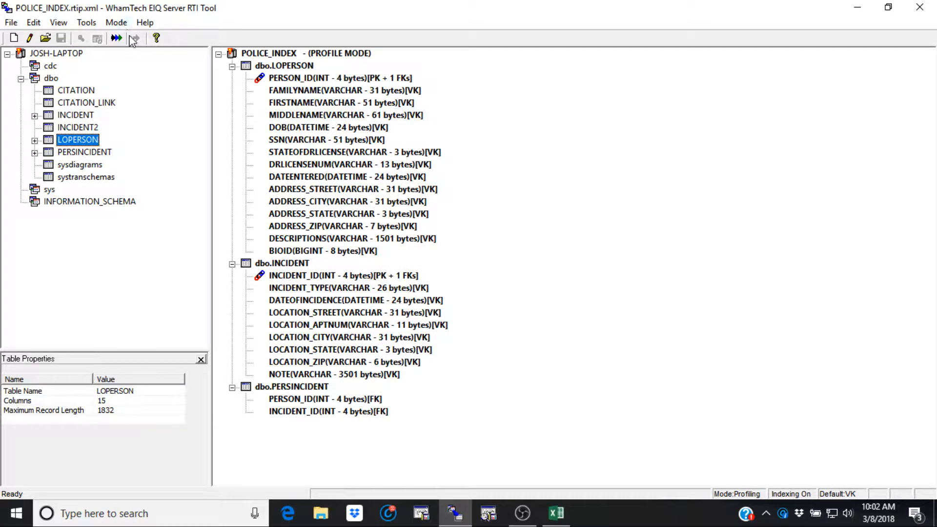
Build the POLICE_INDEX index in profiling mode and close the processing report.
{"action": "left_click", "coordinate": [116, 38]}
{"action": "left_click", "coordinate": [468, 311]}
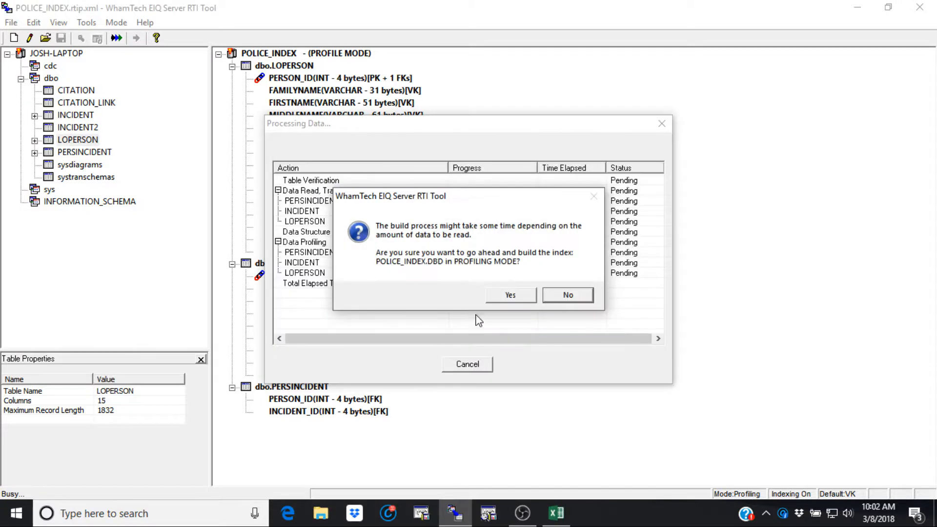
{"action": "left_click", "coordinate": [512, 294]}
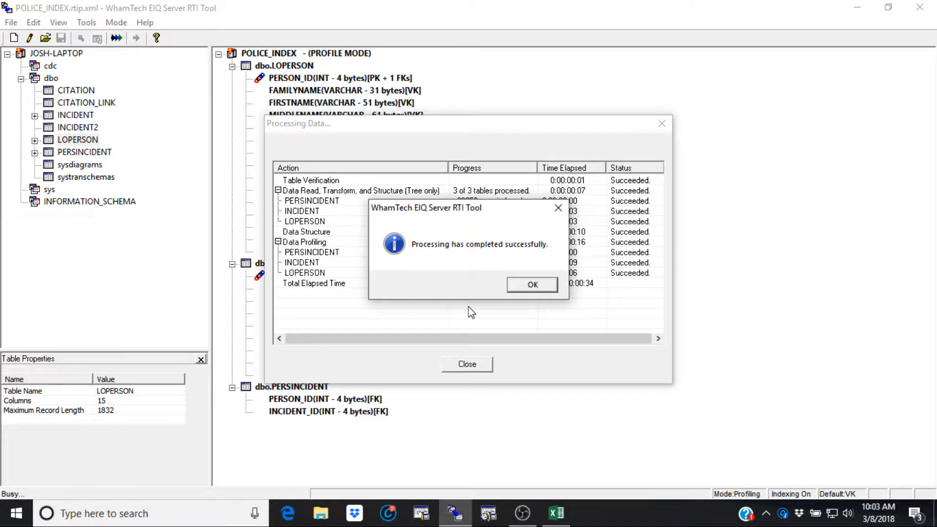
{"action": "left_click", "coordinate": [542, 287]}
{"action": "left_click", "coordinate": [478, 367]}
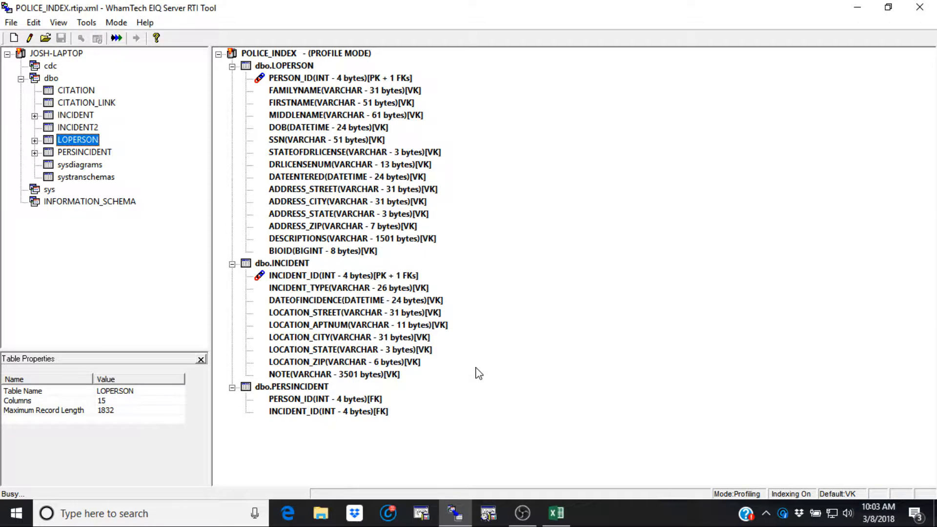
Analyze LOPERSON's SSN and ADDRESS_STATE column data, including the value distribution of ADDRESS_STATE.
{"action": "right_click", "coordinate": [300, 142]}
{"action": "left_click", "coordinate": [355, 171]}
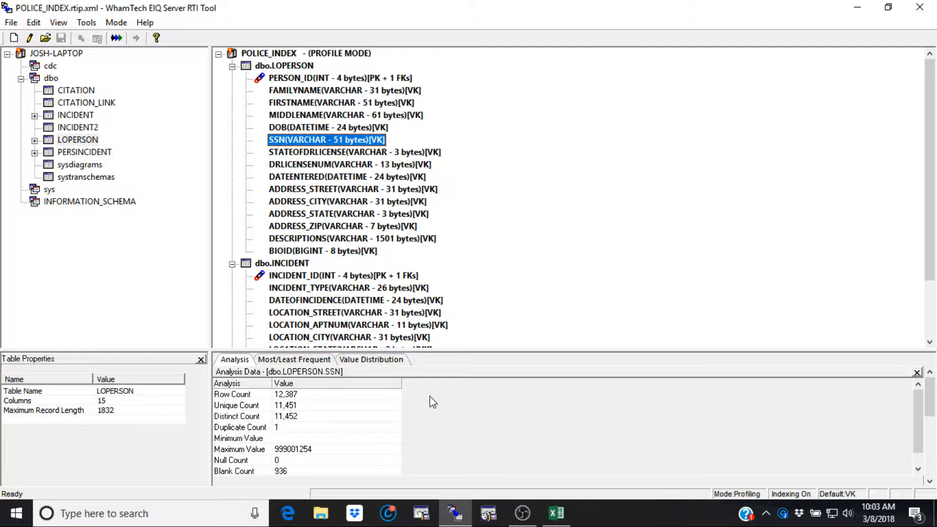
{"action": "left_click", "coordinate": [340, 216]}
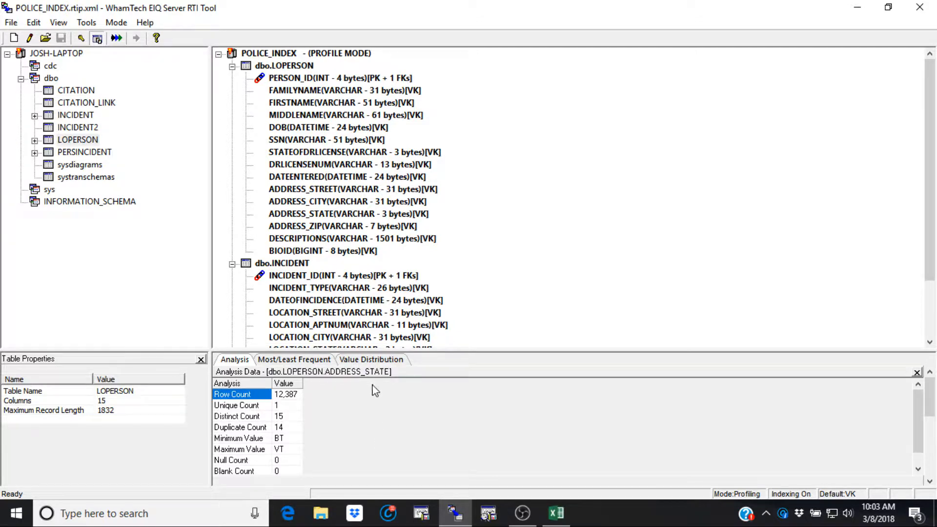
{"action": "left_click", "coordinate": [372, 360]}
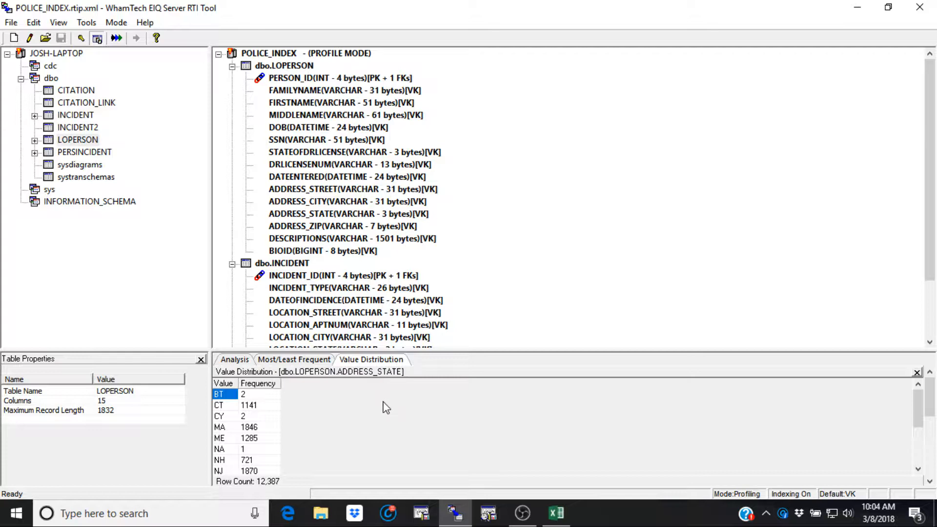
Switch to Excel to examine the state abbreviations and names in LookUpStates.csv, and close the file.
{"action": "left_click", "coordinate": [556, 518]}
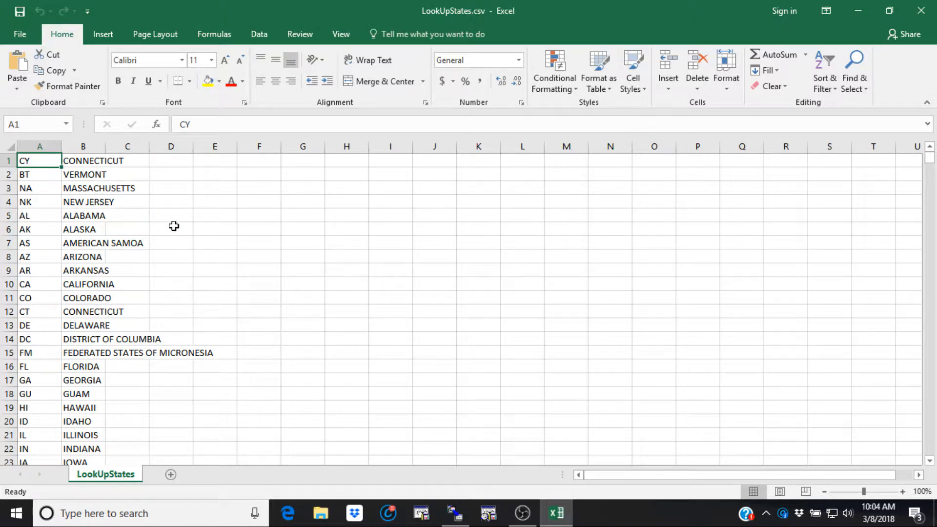
{"action": "left_click", "coordinate": [931, 15]}
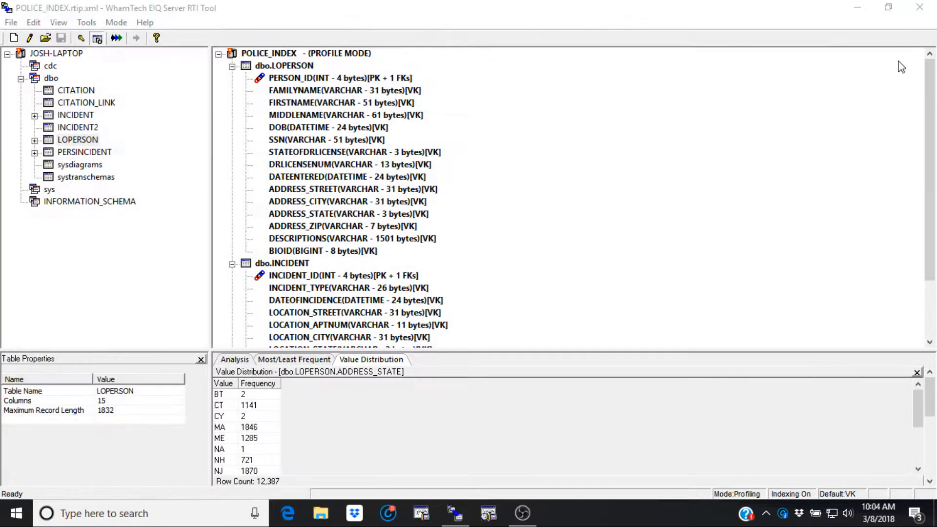
Add a Lookup transform to LOPERSON's ADDRESS_STATE column and open its arguments for editing.
{"action": "right_click", "coordinate": [330, 214]}
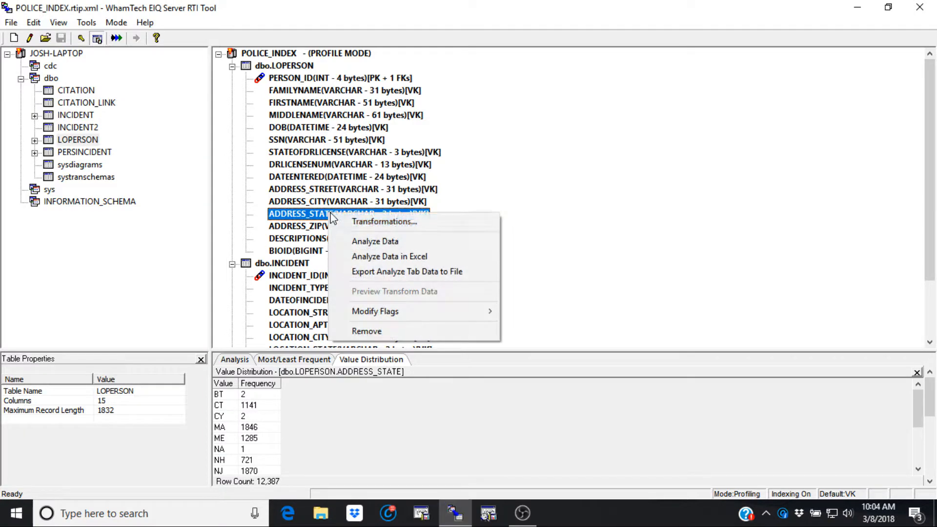
{"action": "left_click", "coordinate": [385, 221]}
{"action": "left_click", "coordinate": [381, 80]}
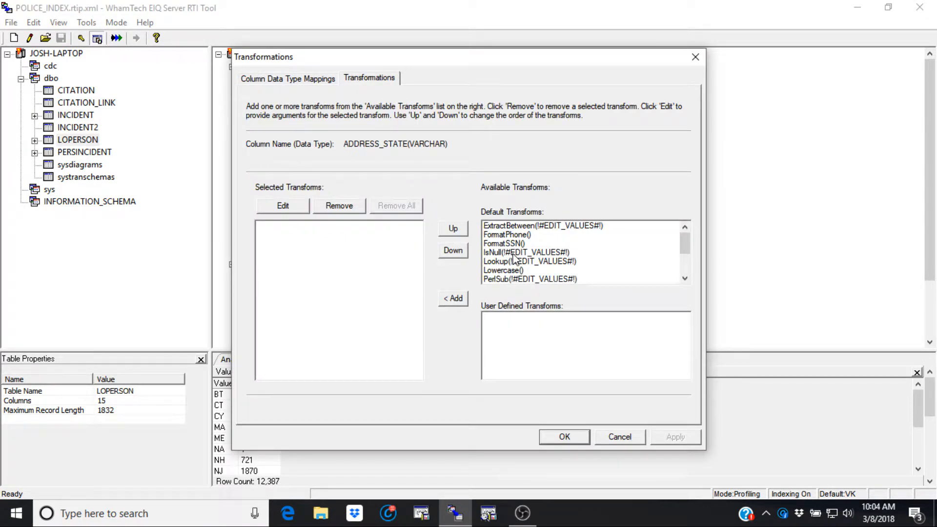
{"action": "double_click", "coordinate": [490, 262]}
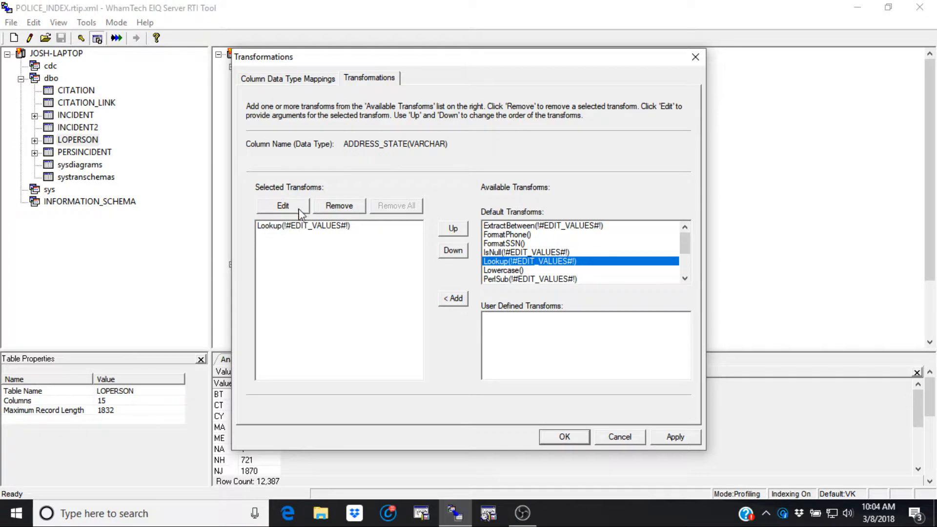
{"action": "left_click", "coordinate": [312, 226]}
{"action": "left_click", "coordinate": [285, 207]}
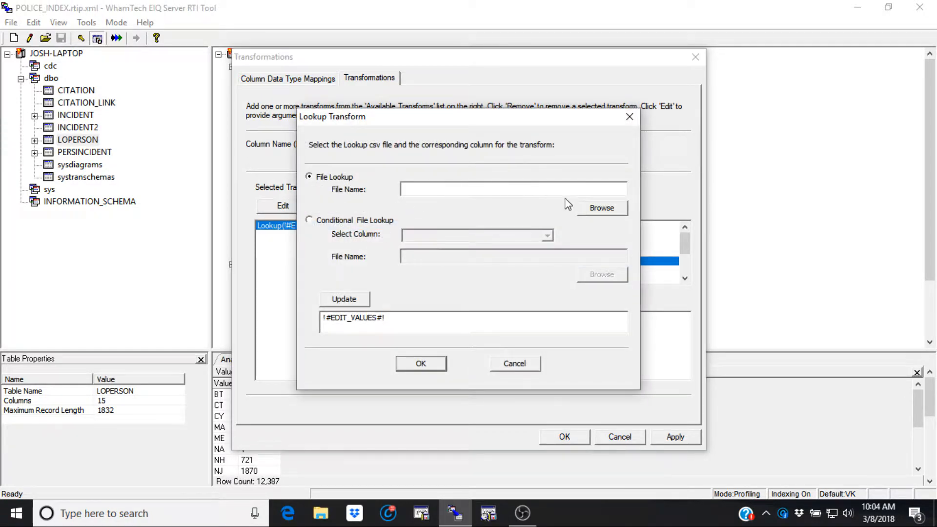
Set the Lookup transform's file to LookUpStates.csv from the Desktop, update its arguments and accept the column's transformations.
{"action": "left_click", "coordinate": [600, 209]}
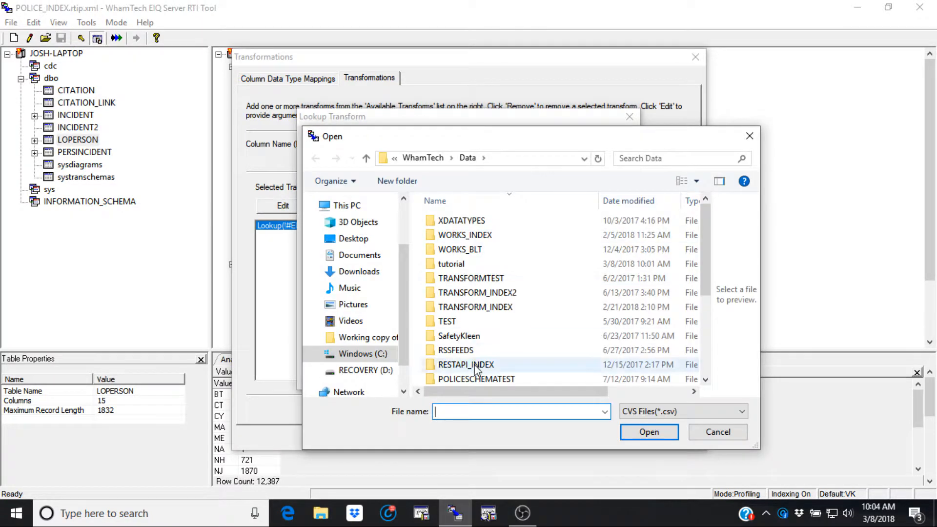
{"action": "left_click", "coordinate": [356, 239]}
{"action": "scroll", "coordinate": [466, 306], "scroll_direction": "down", "scroll_amount": 1}
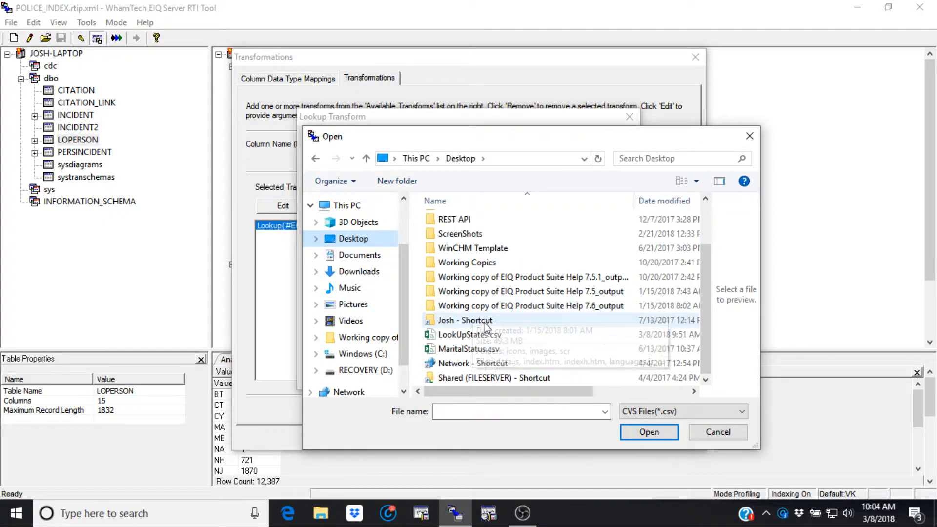
{"action": "left_click", "coordinate": [485, 336]}
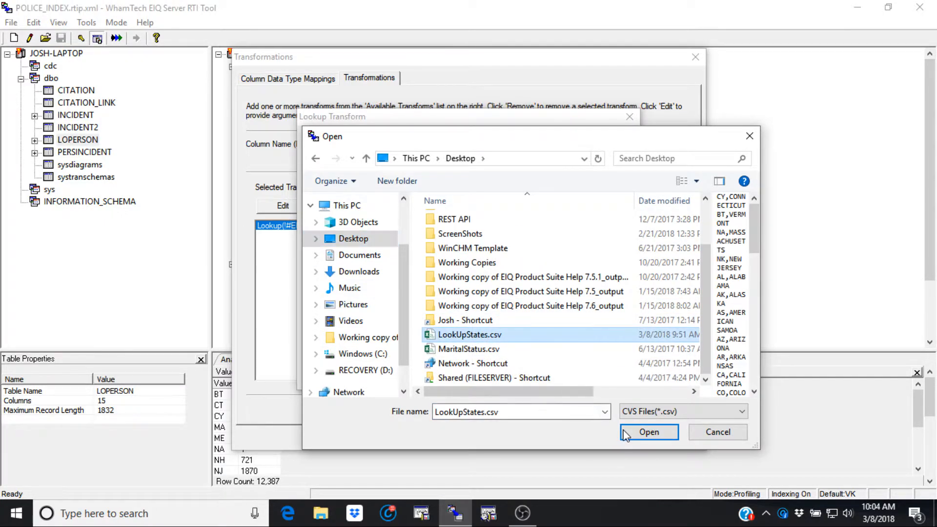
{"action": "left_click", "coordinate": [648, 432]}
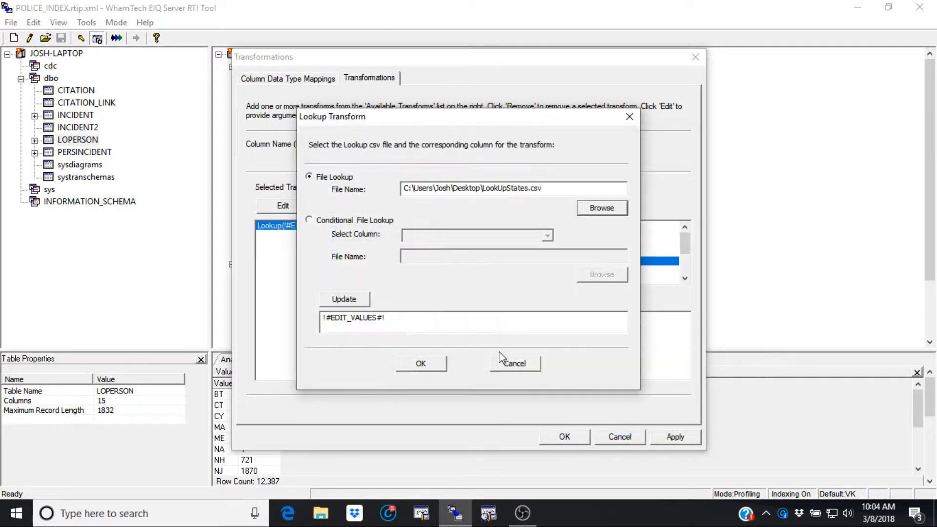
{"action": "left_click", "coordinate": [353, 303]}
{"action": "left_click", "coordinate": [421, 364]}
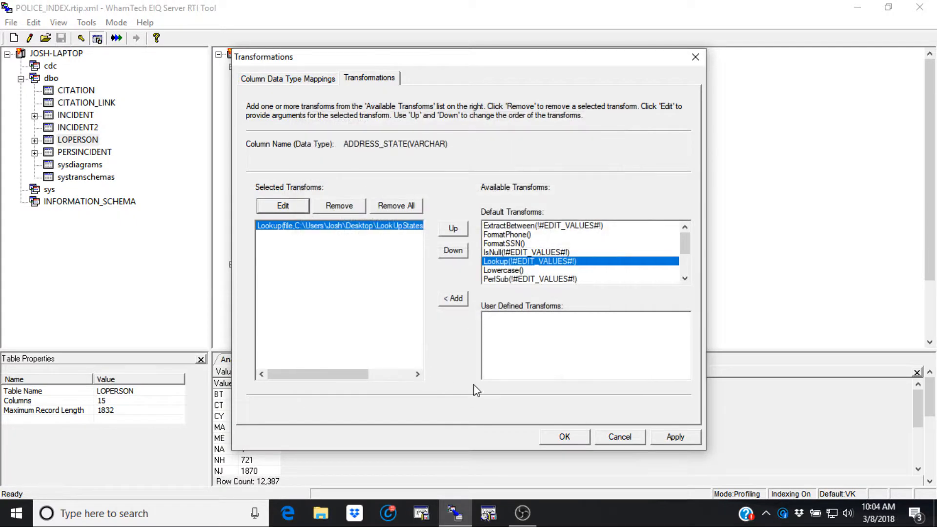
{"action": "left_click", "coordinate": [562, 437]}
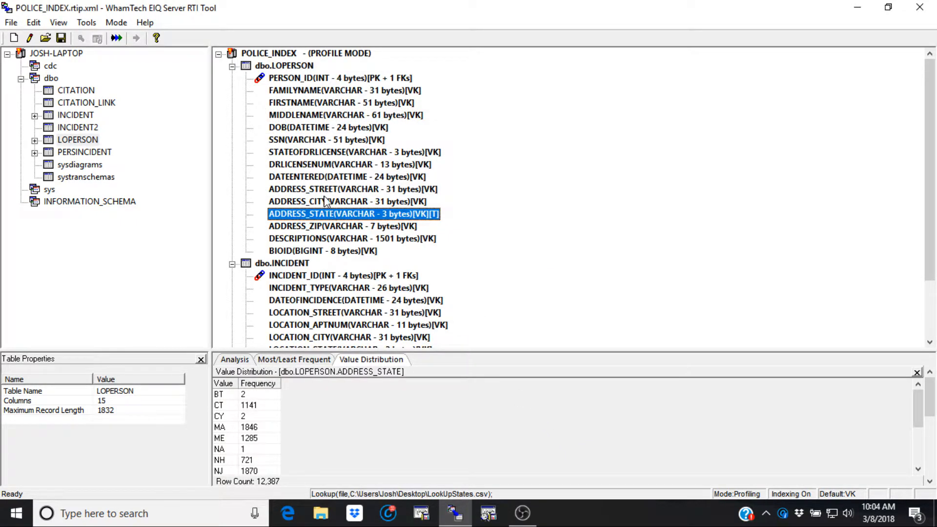
Preview the transformed data of LOPERSON's ADDRESS_STATE column, review the value distribution and close the preview.
{"action": "right_click", "coordinate": [331, 215]}
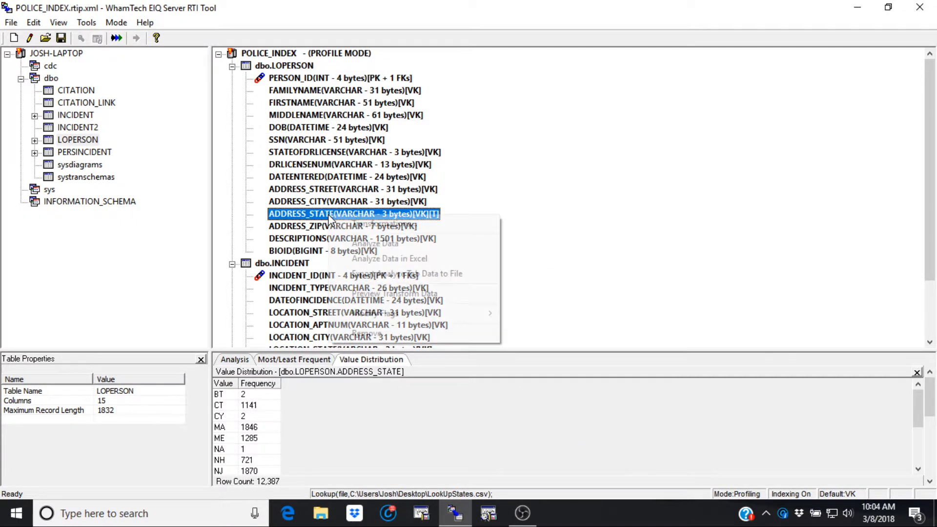
{"action": "left_click", "coordinate": [389, 294]}
{"action": "scroll", "coordinate": [361, 433], "scroll_direction": "down", "scroll_amount": 3}
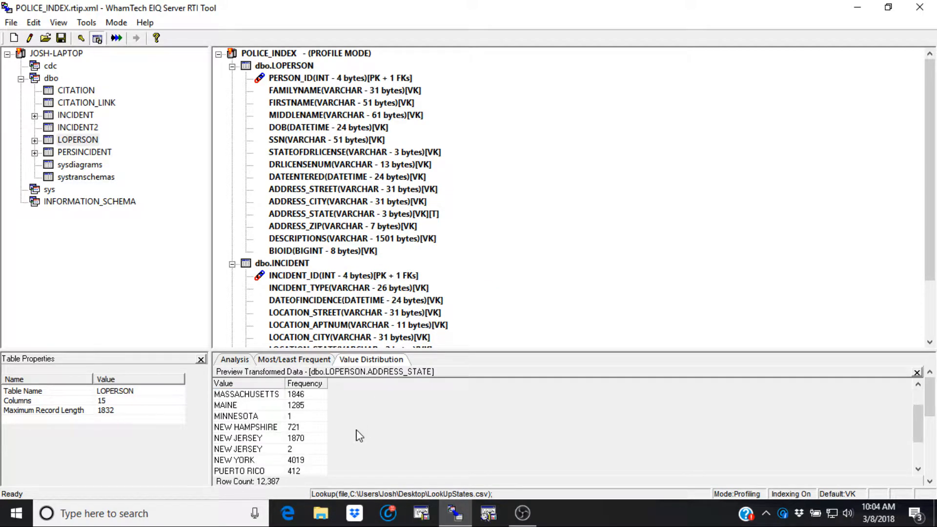
{"action": "scroll", "coordinate": [350, 437], "scroll_direction": "up", "scroll_amount": 3}
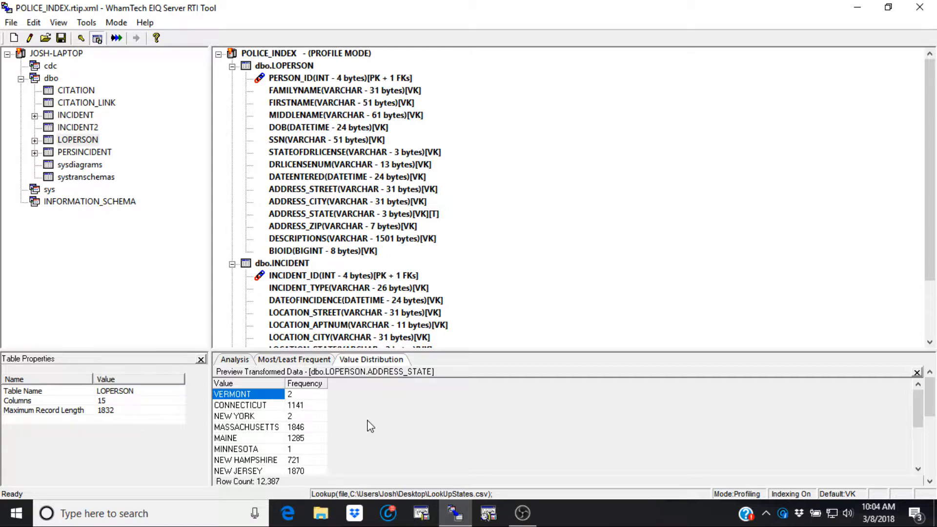
{"action": "left_click", "coordinate": [916, 373]}
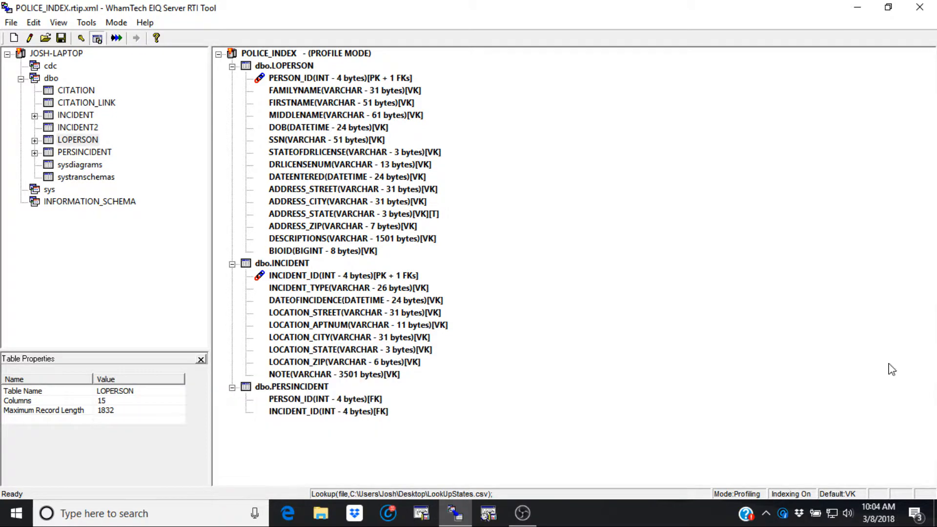
Switch POLICE_INDEX to RTI mode, saving the profiling session to POLICE_INDEX.rtip.xml, and maximize the window.
{"action": "left_click", "coordinate": [120, 24]}
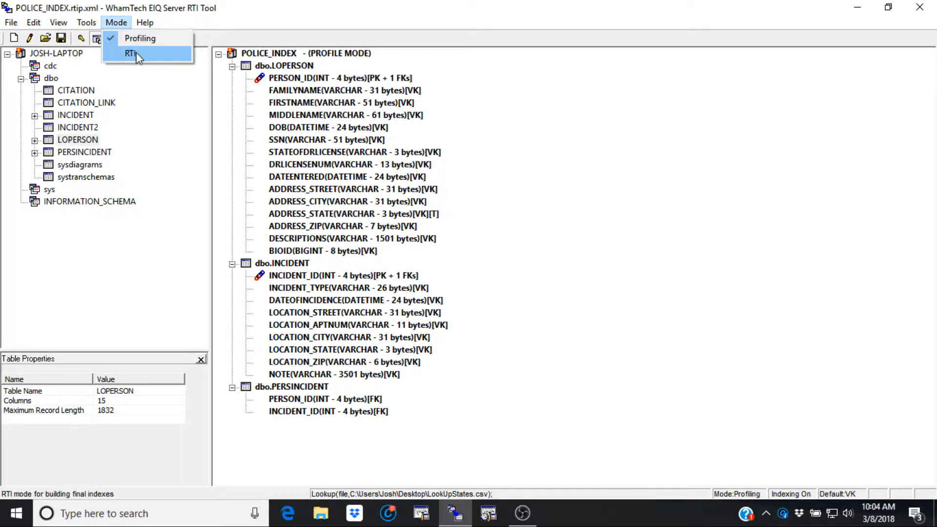
{"action": "left_click", "coordinate": [133, 53]}
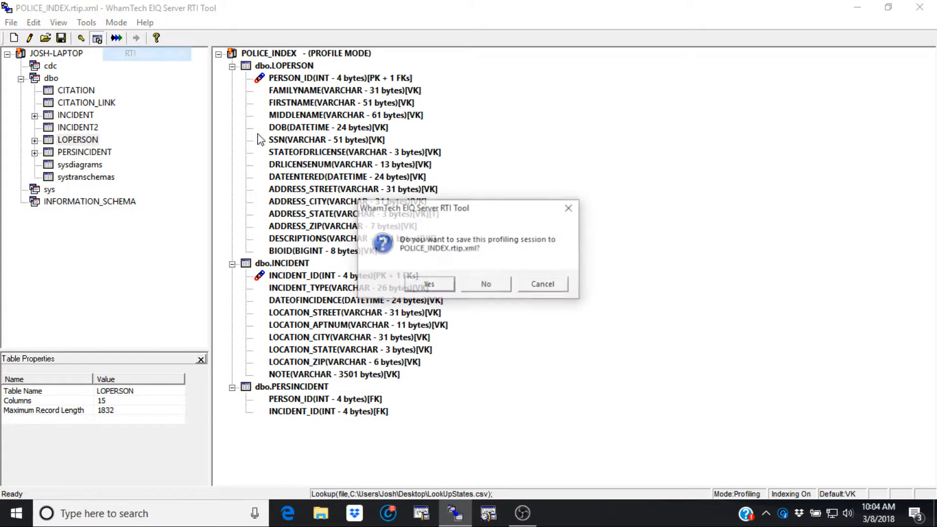
{"action": "left_click", "coordinate": [429, 285]}
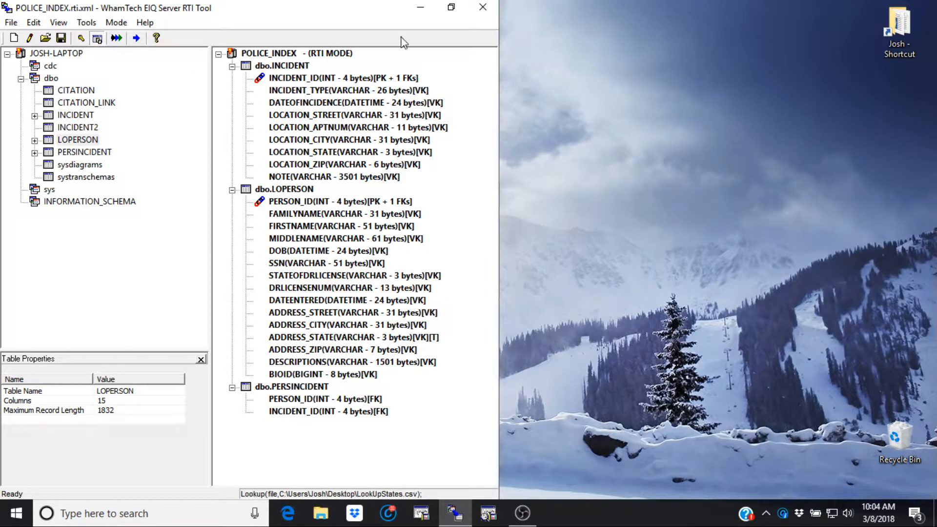
{"action": "left_click", "coordinate": [451, 7]}
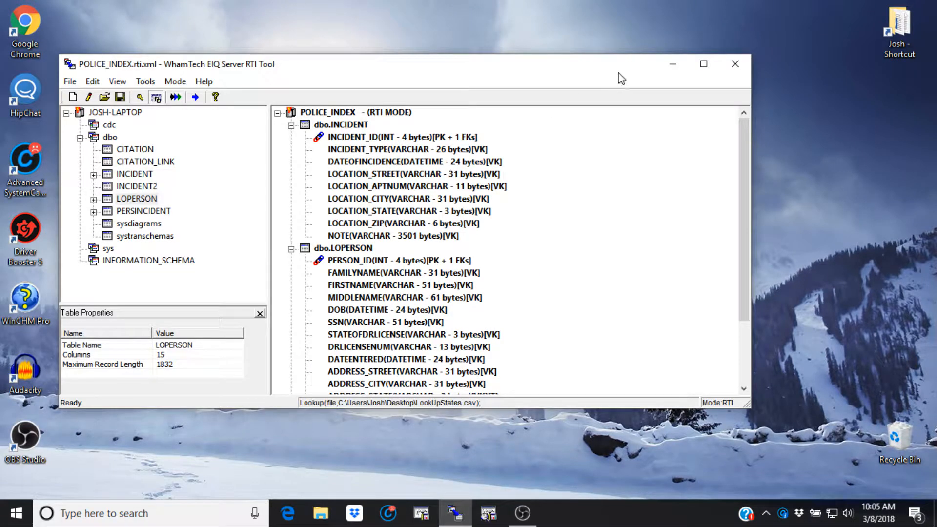
{"action": "left_click", "coordinate": [703, 64]}
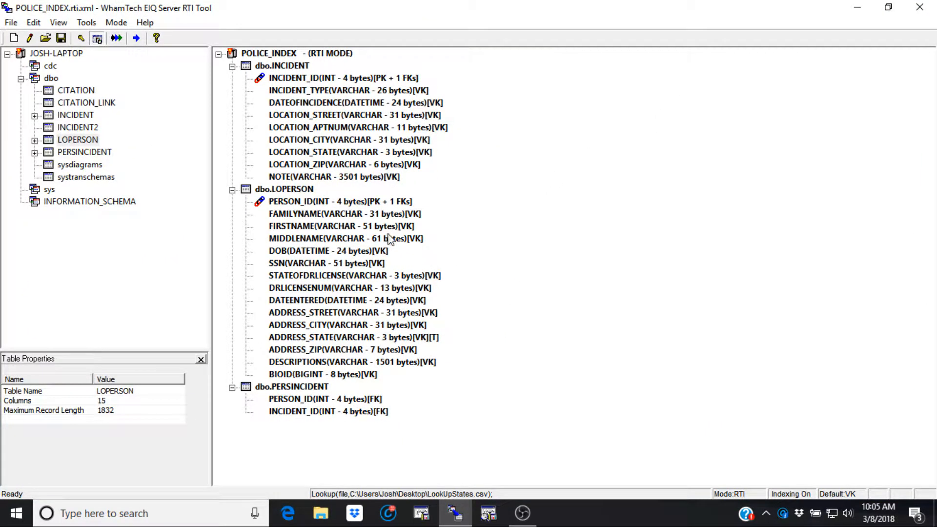
Review the global data type map and decline applying the mapping to all schemas and tables.
{"action": "left_click", "coordinate": [12, 23]}
{"action": "mouse_move", "coordinate": [33, 23]}
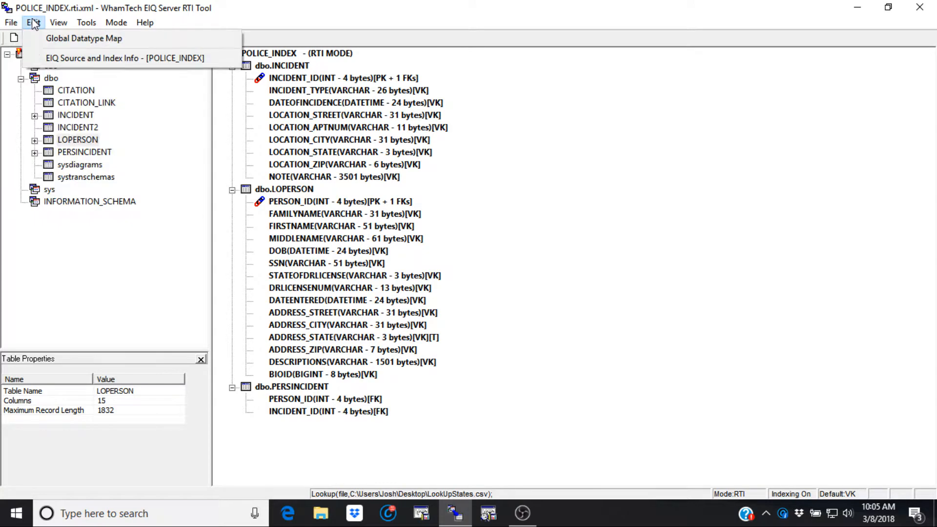
{"action": "left_click", "coordinate": [57, 43]}
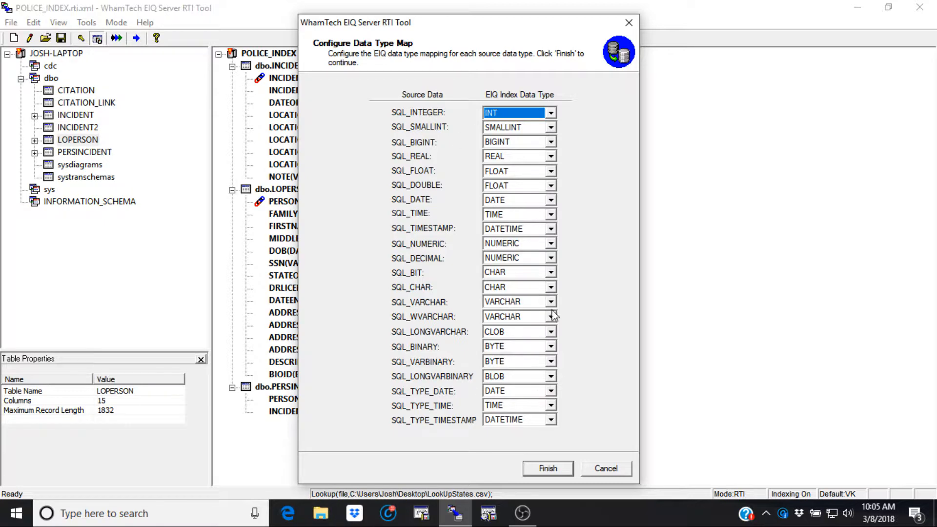
{"action": "left_click", "coordinate": [559, 470]}
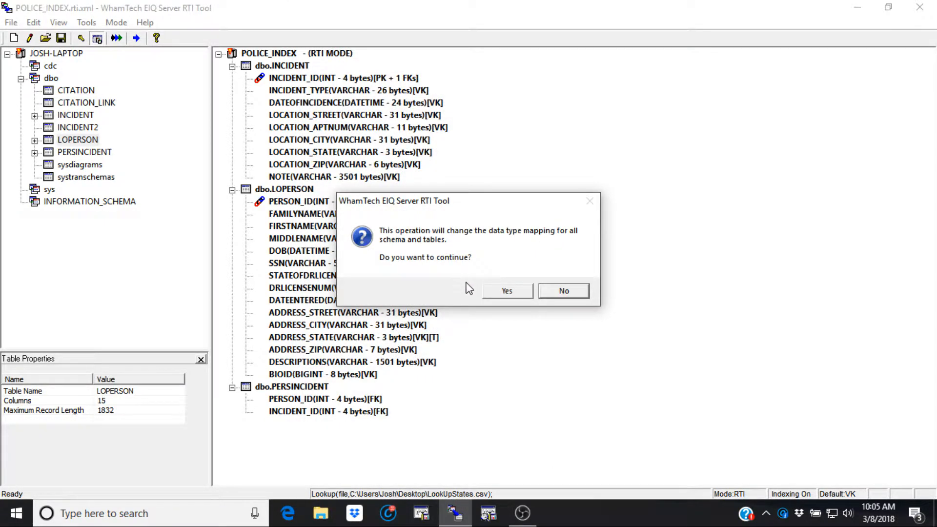
{"action": "left_click", "coordinate": [561, 295]}
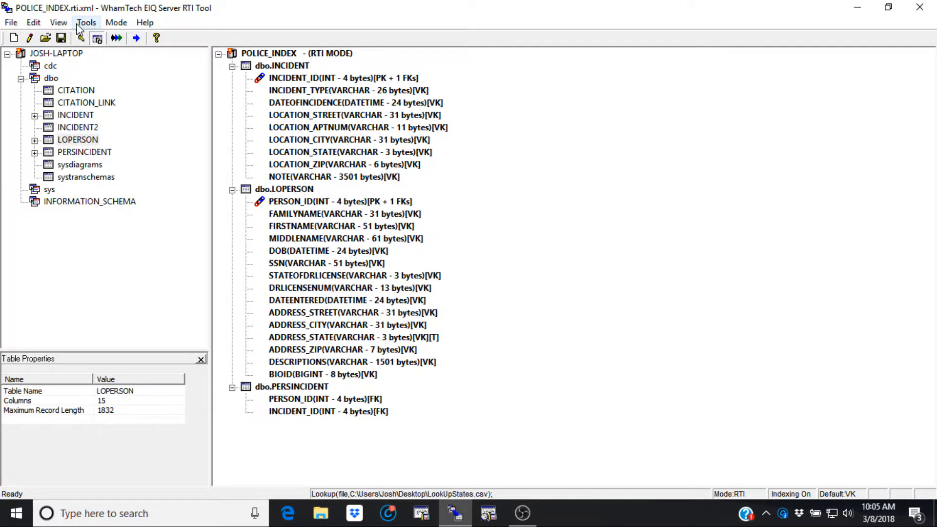
Review the general, entity extraction and default key type options, and close them without changes.
{"action": "left_click", "coordinate": [78, 25]}
{"action": "left_click", "coordinate": [112, 71]}
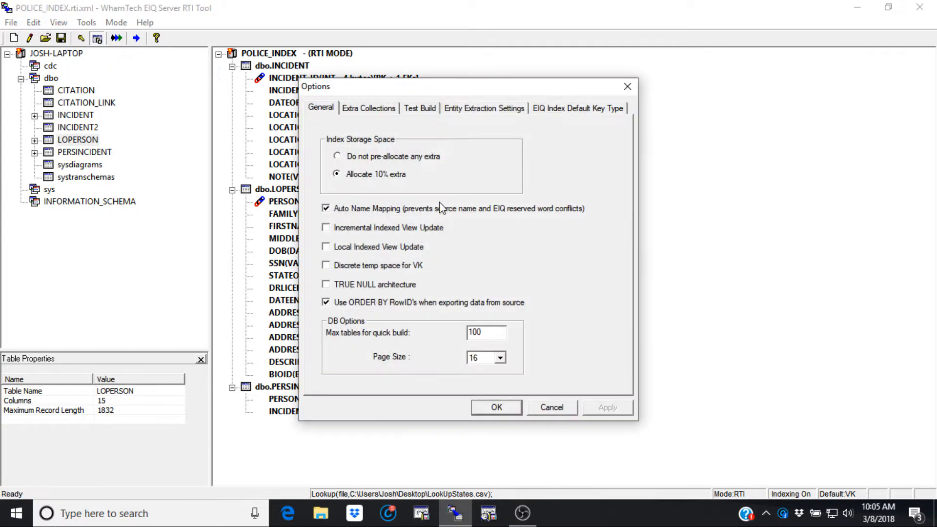
{"action": "left_click", "coordinate": [470, 112]}
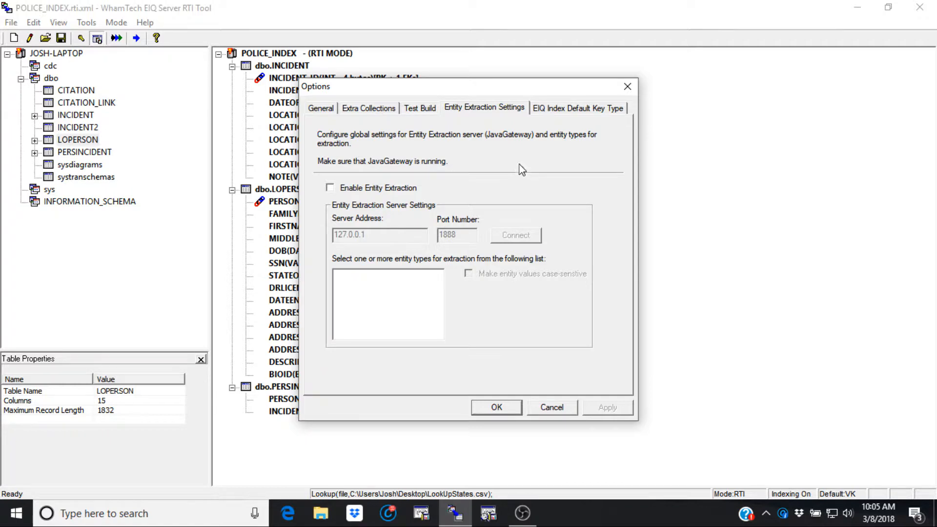
{"action": "left_click", "coordinate": [559, 111]}
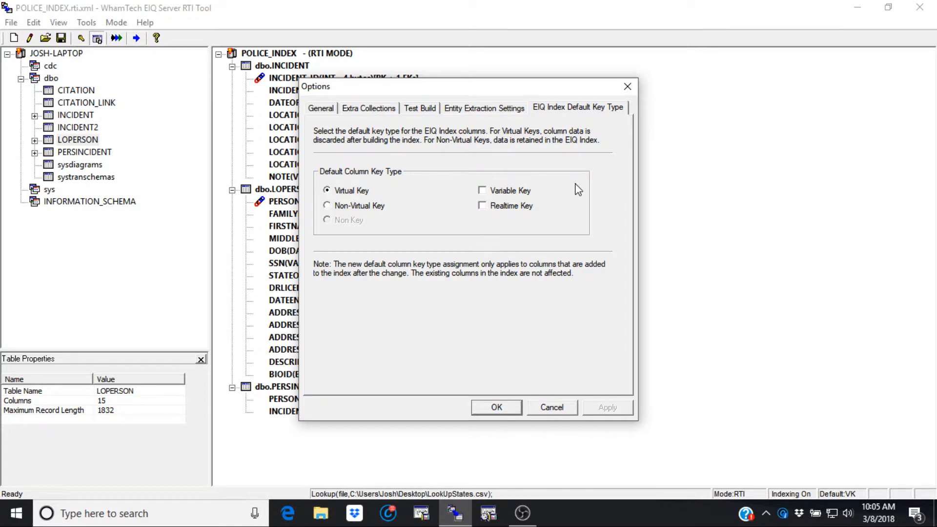
{"action": "left_click", "coordinate": [627, 88]}
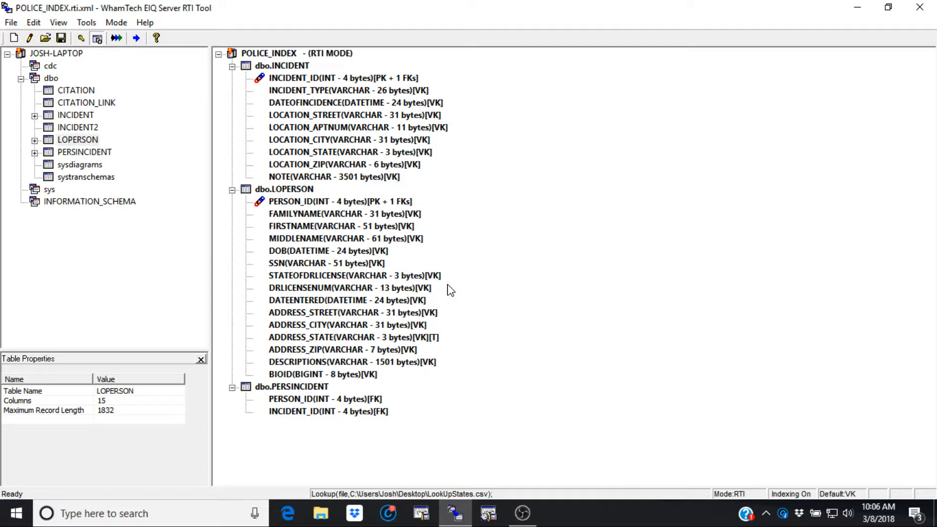
Examine the flags available for LOPERSON's STATEOFDRLICENSE column, and the primary key columns of LOPERSON and INCIDENT.
{"action": "right_click", "coordinate": [348, 277]}
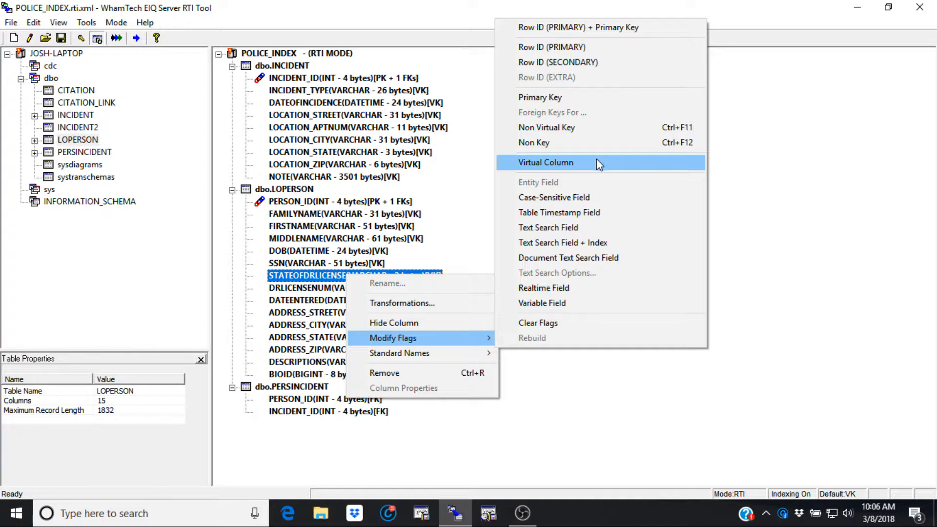
{"action": "left_click", "coordinate": [600, 430]}
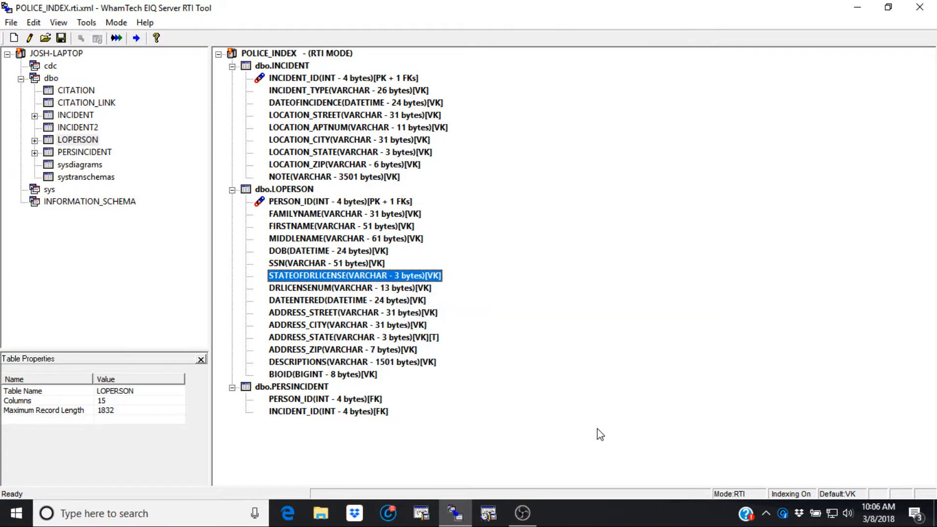
{"action": "left_click", "coordinate": [317, 202]}
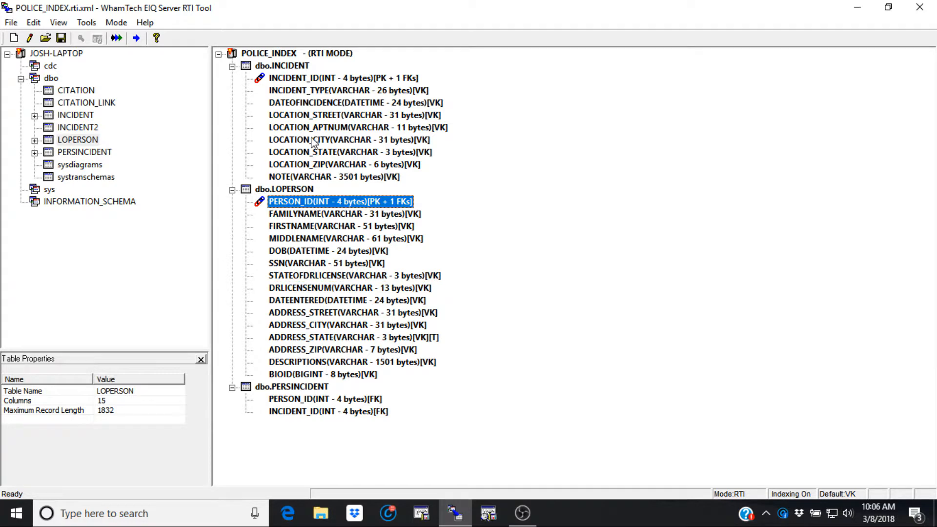
{"action": "left_click", "coordinate": [307, 79]}
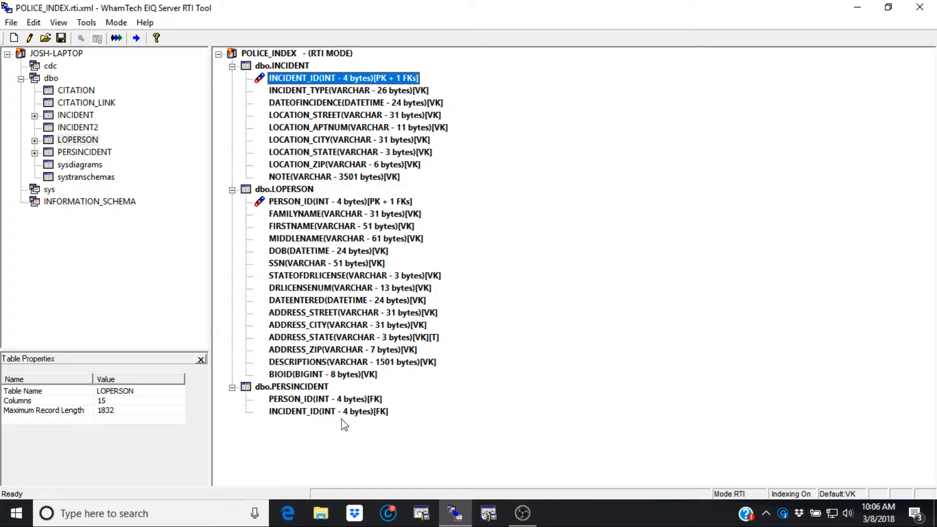
Flag PERSINCIDENT's INCIDENT_ID column as Row ID (PRIMARY) and its PERSON_ID column as Row ID (SECONDARY).
{"action": "right_click", "coordinate": [300, 413]}
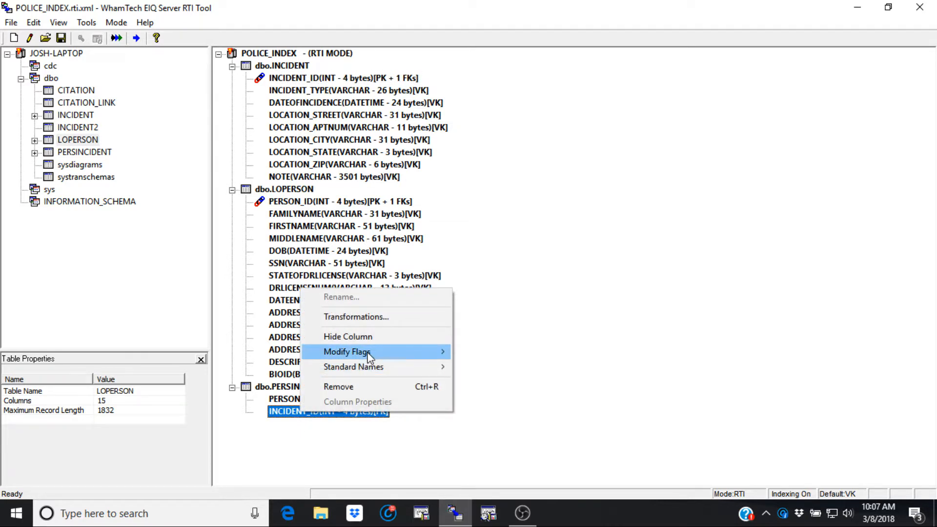
{"action": "mouse_move", "coordinate": [367, 353]}
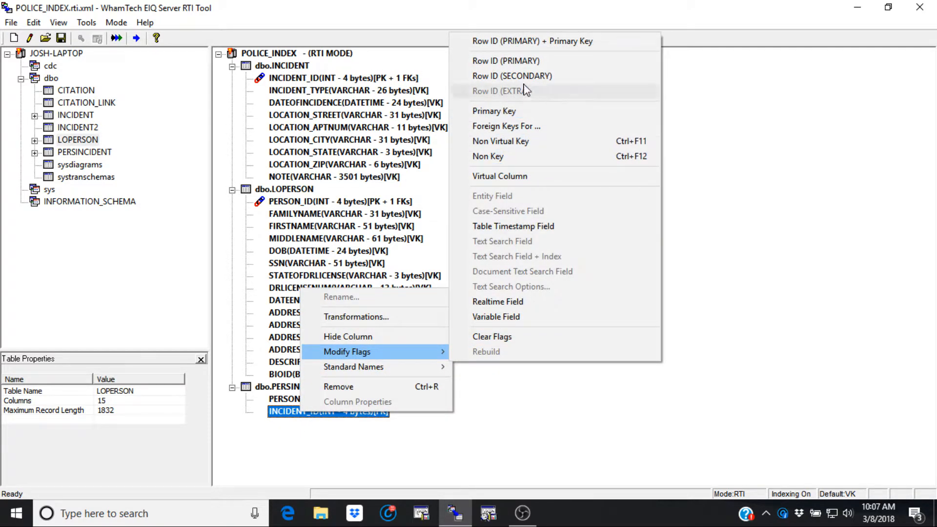
{"action": "left_click", "coordinate": [507, 60]}
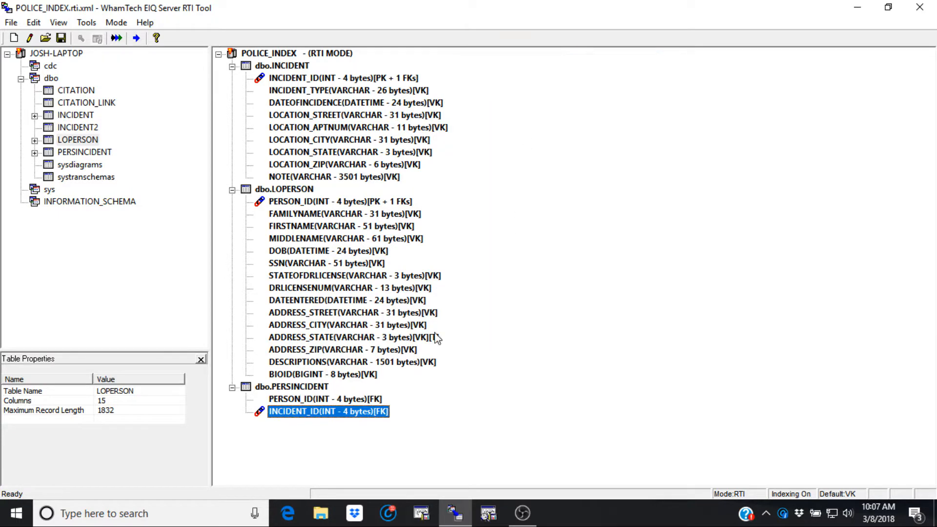
{"action": "right_click", "coordinate": [349, 400]}
{"action": "mouse_move", "coordinate": [411, 343]}
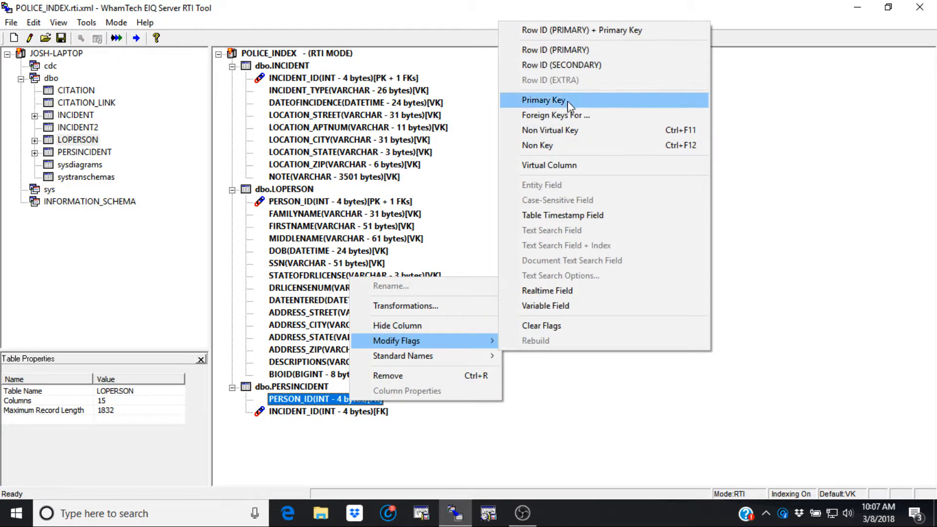
{"action": "left_click", "coordinate": [577, 67]}
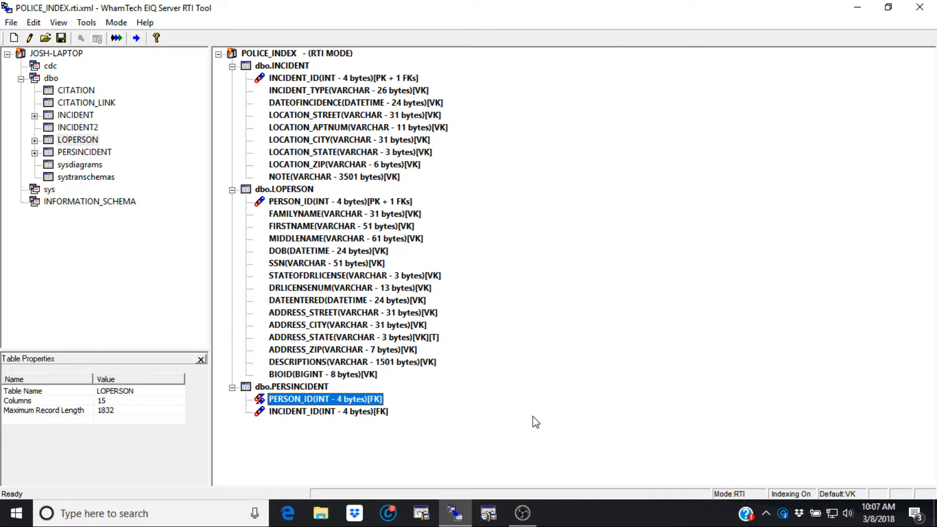
Reselect dbo.LOPERSON.PERSON_ID as the column that PERSINCIDENT's PERSON_ID foreign key refers to, and accept it.
{"action": "right_click", "coordinate": [355, 401]}
{"action": "mouse_move", "coordinate": [421, 338]}
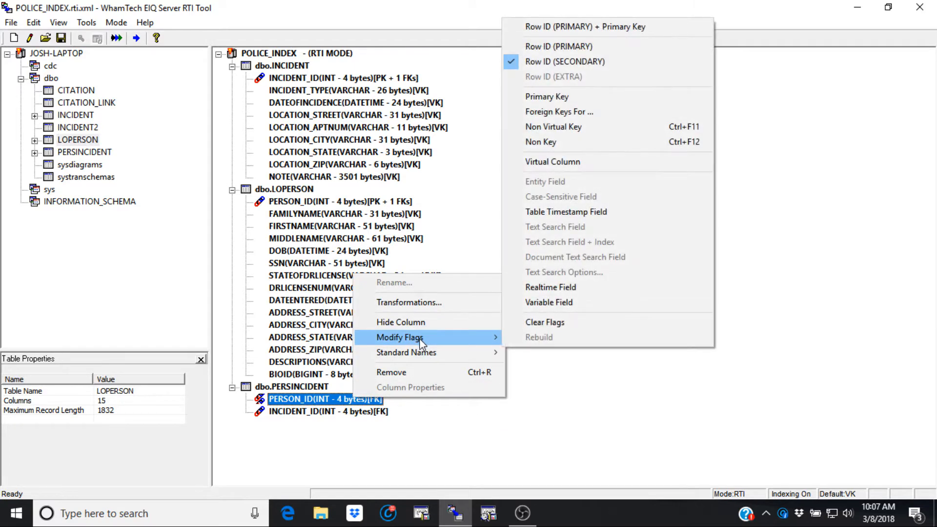
{"action": "left_click", "coordinate": [556, 112]}
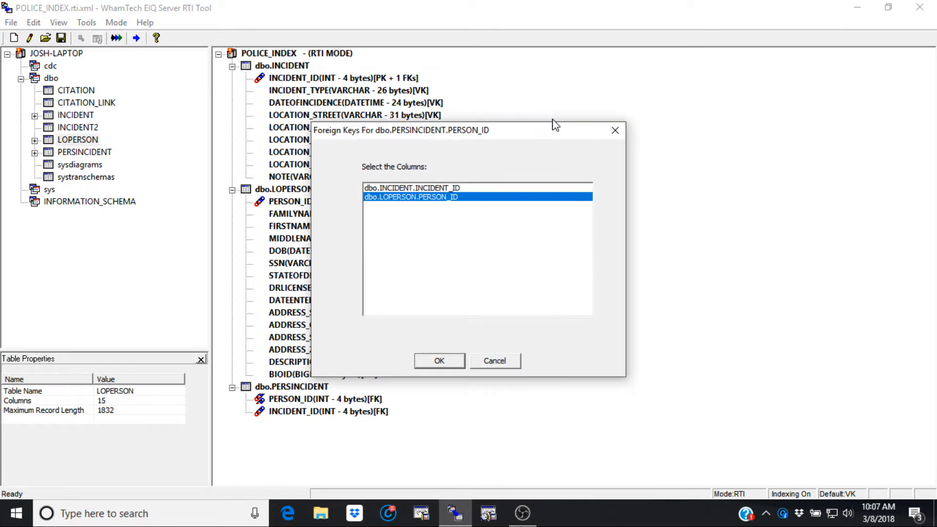
{"action": "left_click", "coordinate": [433, 199]}
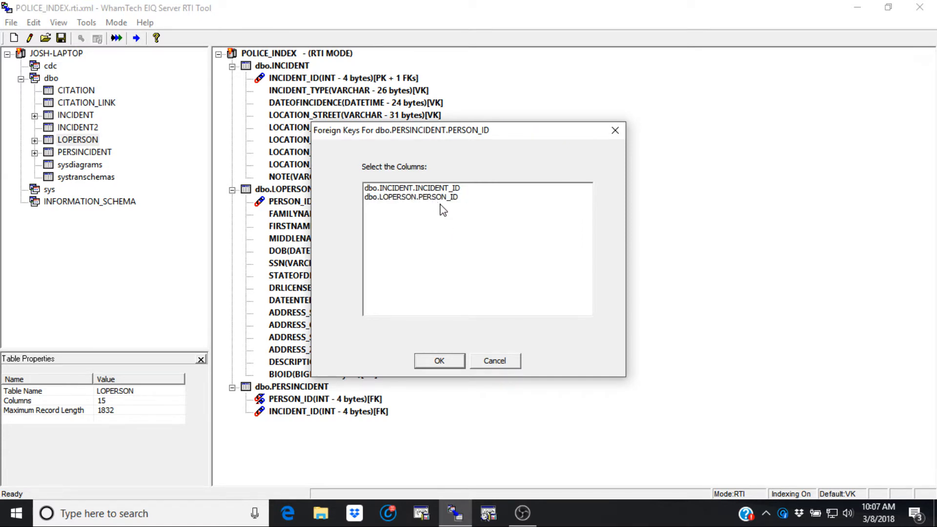
{"action": "left_click", "coordinate": [440, 199]}
{"action": "left_click", "coordinate": [439, 360]}
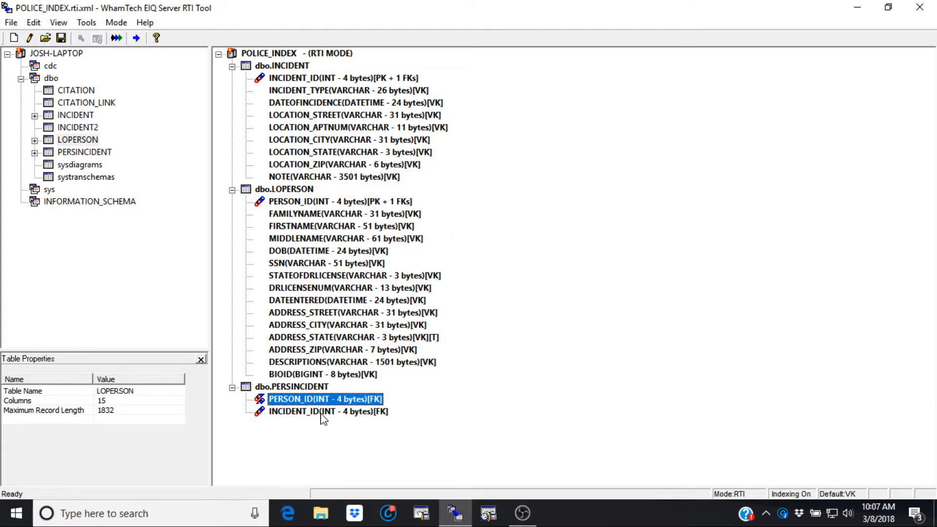
Reselect dbo.INCIDENT.INCIDENT_ID as the column that PERSINCIDENT's INCIDENT_ID foreign key refers to, and accept it.
{"action": "right_click", "coordinate": [359, 412]}
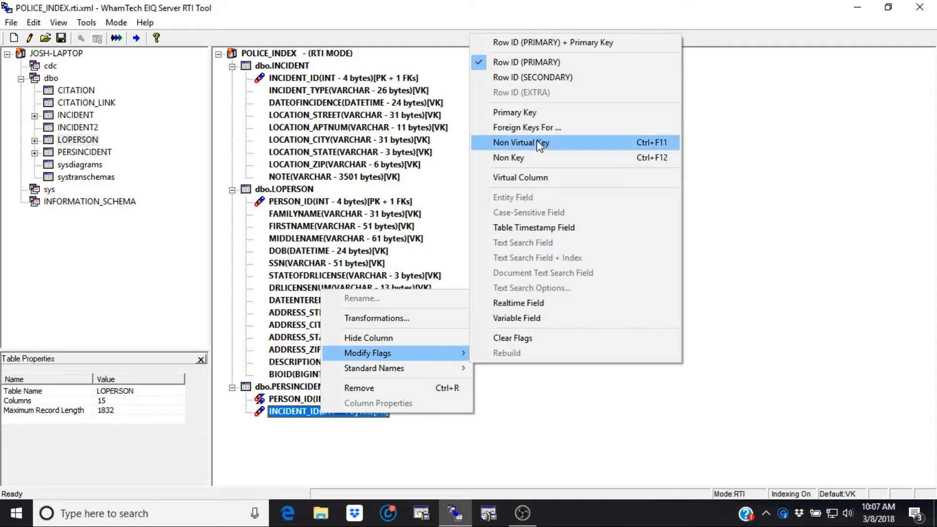
{"action": "left_click", "coordinate": [532, 127]}
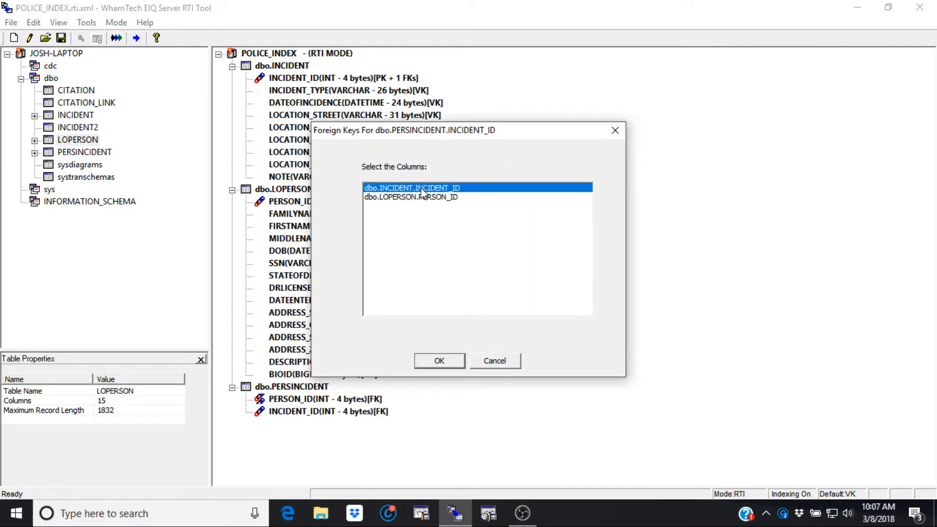
{"action": "left_click", "coordinate": [420, 188]}
{"action": "left_click", "coordinate": [423, 189]}
{"action": "left_click", "coordinate": [430, 367]}
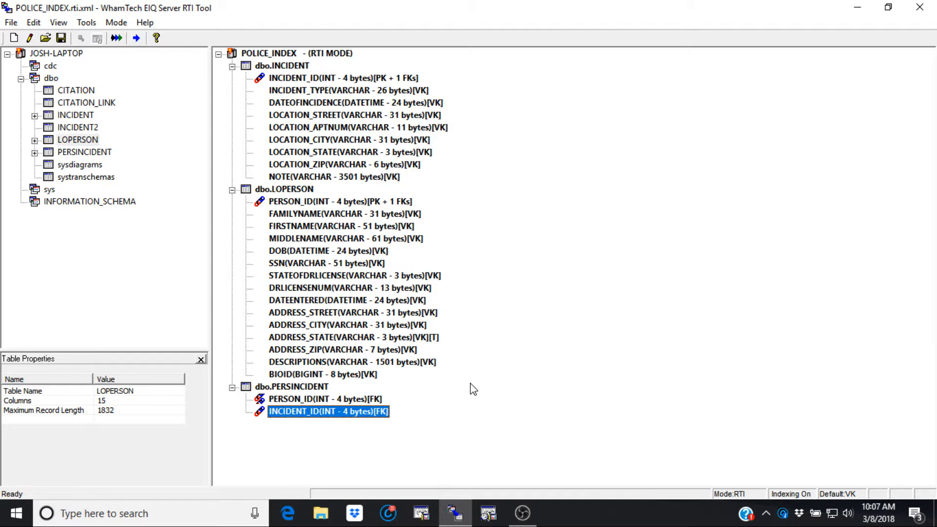
Flag LOPERSON's DESCRIPTIONS as a Text Search Field and globally enable as-is words with weighted stems and weighted synonyms, plus stem, synonym, Soundex and proximity indexes.
{"action": "right_click", "coordinate": [408, 364]}
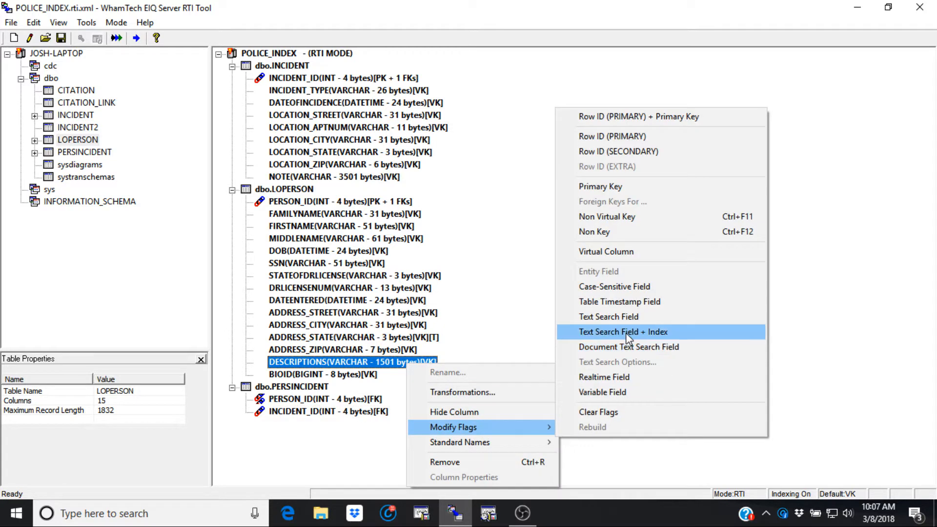
{"action": "left_click", "coordinate": [652, 317]}
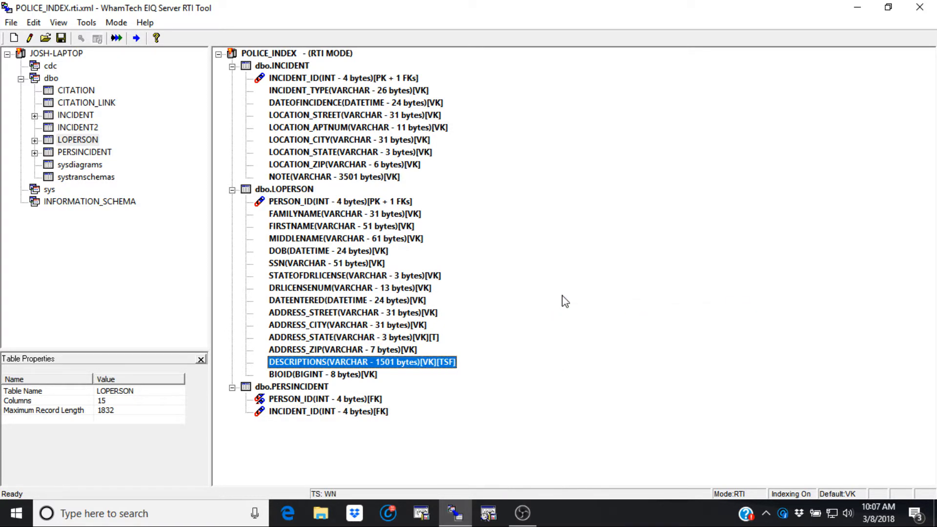
{"action": "right_click", "coordinate": [306, 58]}
{"action": "left_click", "coordinate": [321, 59]}
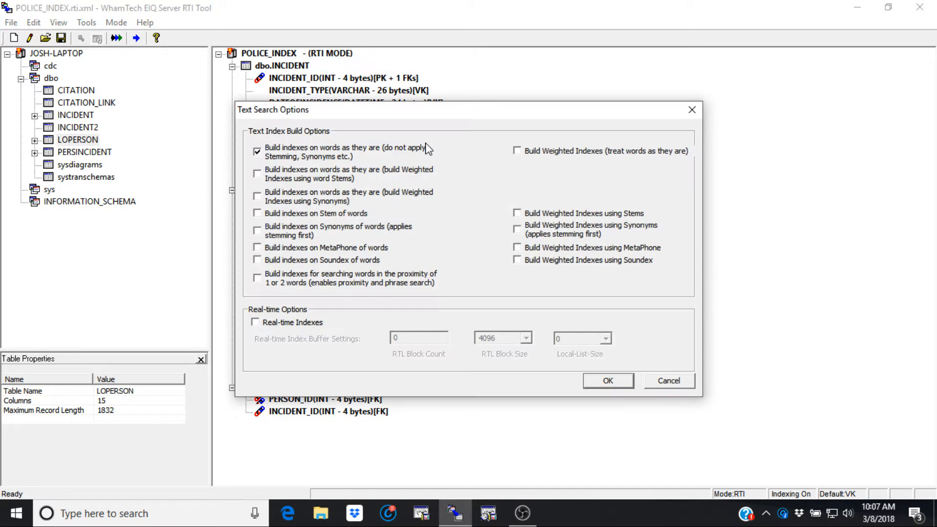
{"action": "left_click", "coordinate": [257, 174]}
{"action": "left_click", "coordinate": [257, 196]}
{"action": "left_click", "coordinate": [258, 214]}
{"action": "left_click", "coordinate": [257, 260]}
{"action": "left_click", "coordinate": [257, 277]}
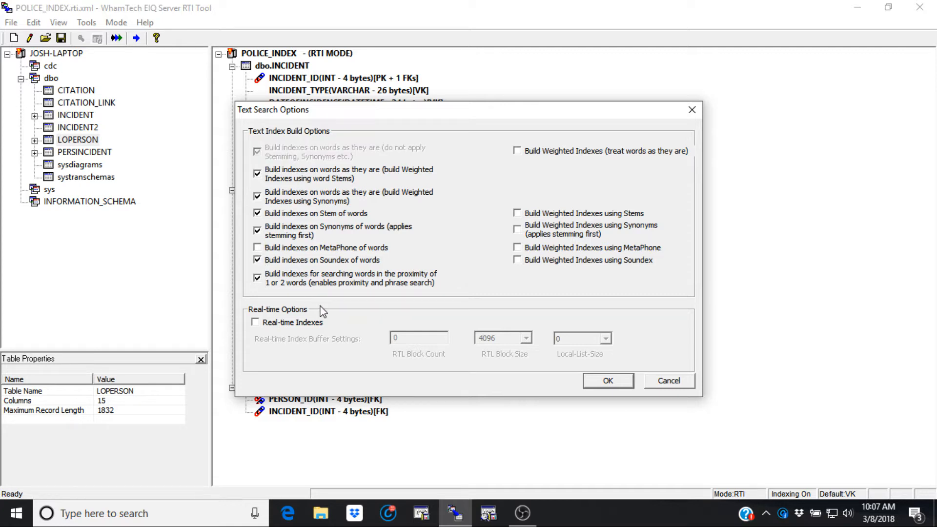
{"action": "left_click", "coordinate": [608, 381]}
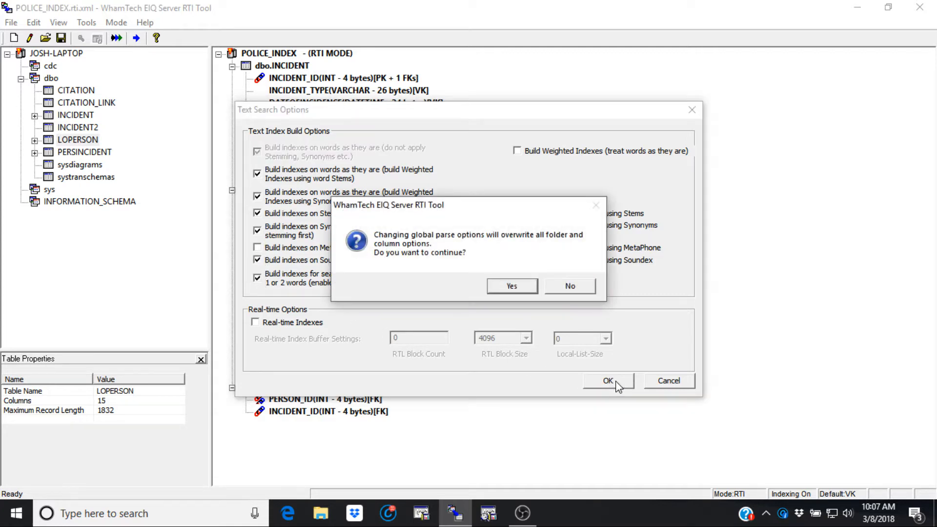
{"action": "left_click", "coordinate": [511, 287]}
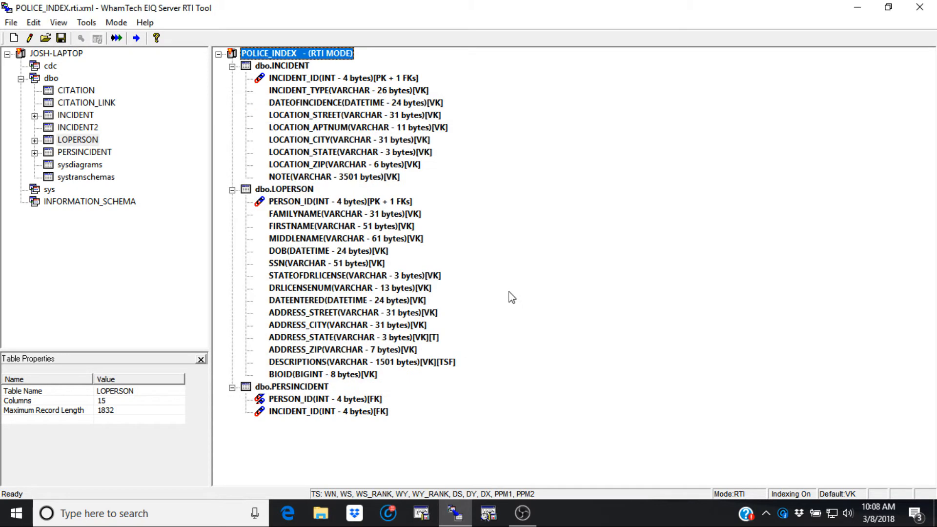
Save the RTI configuration as POLICE_INDEX.rti.xml in the WhamTech Data folder.
{"action": "left_click", "coordinate": [11, 22]}
{"action": "left_click", "coordinate": [34, 69]}
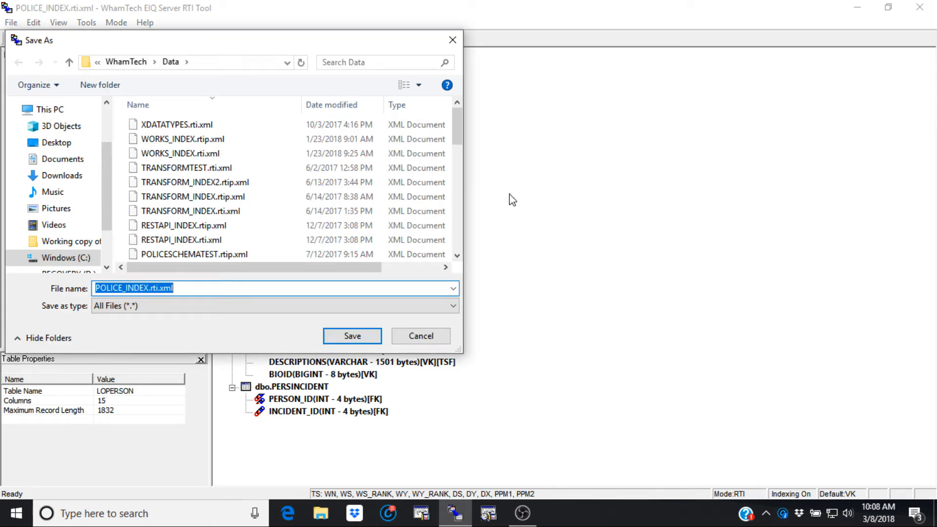
{"action": "left_click", "coordinate": [373, 341]}
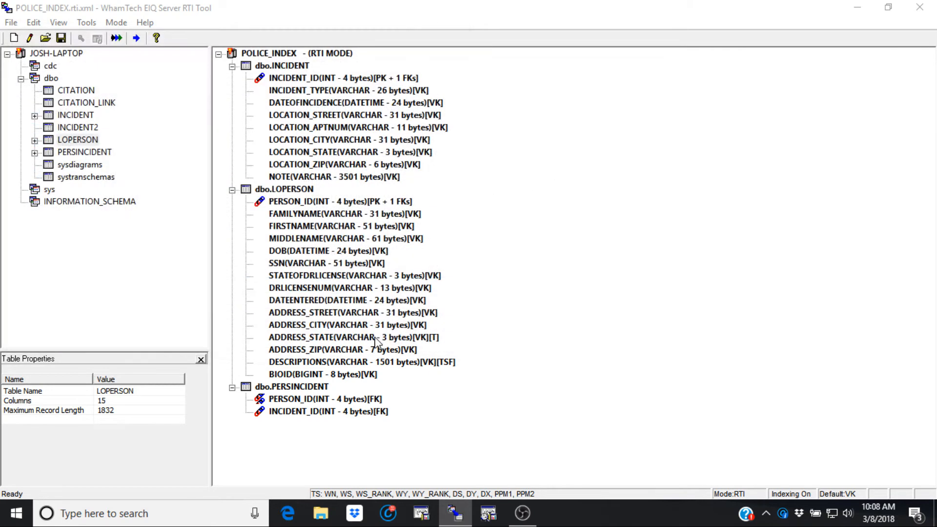
Build the index for all tables, agreeing to delete the existing POLICE_INDEX.DBD and rebuild it, and dismiss the completion notice.
{"action": "left_click", "coordinate": [121, 38]}
{"action": "left_click", "coordinate": [464, 313]}
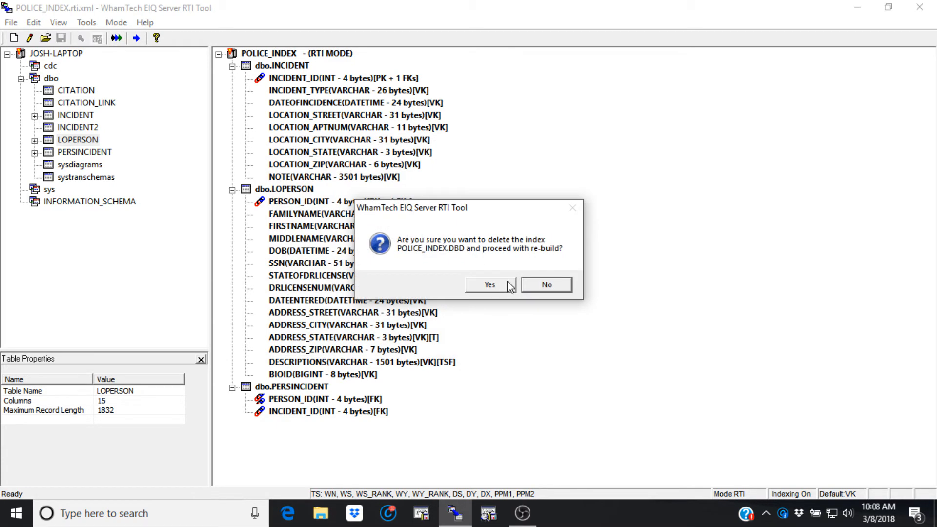
{"action": "left_click", "coordinate": [505, 285]}
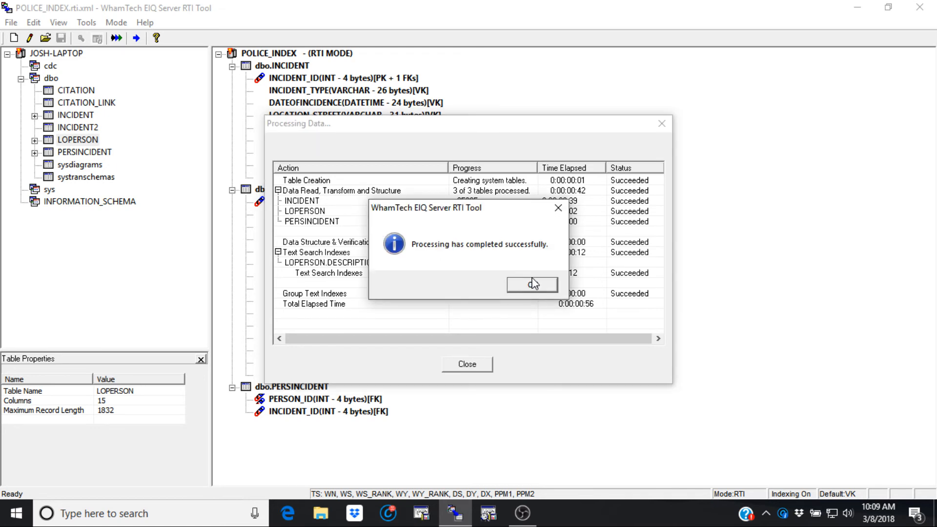
{"action": "left_click", "coordinate": [532, 284]}
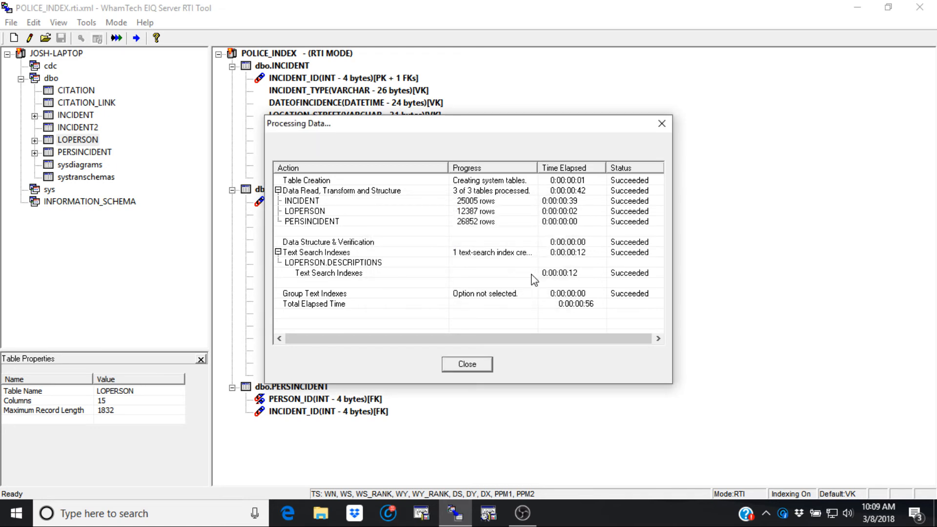